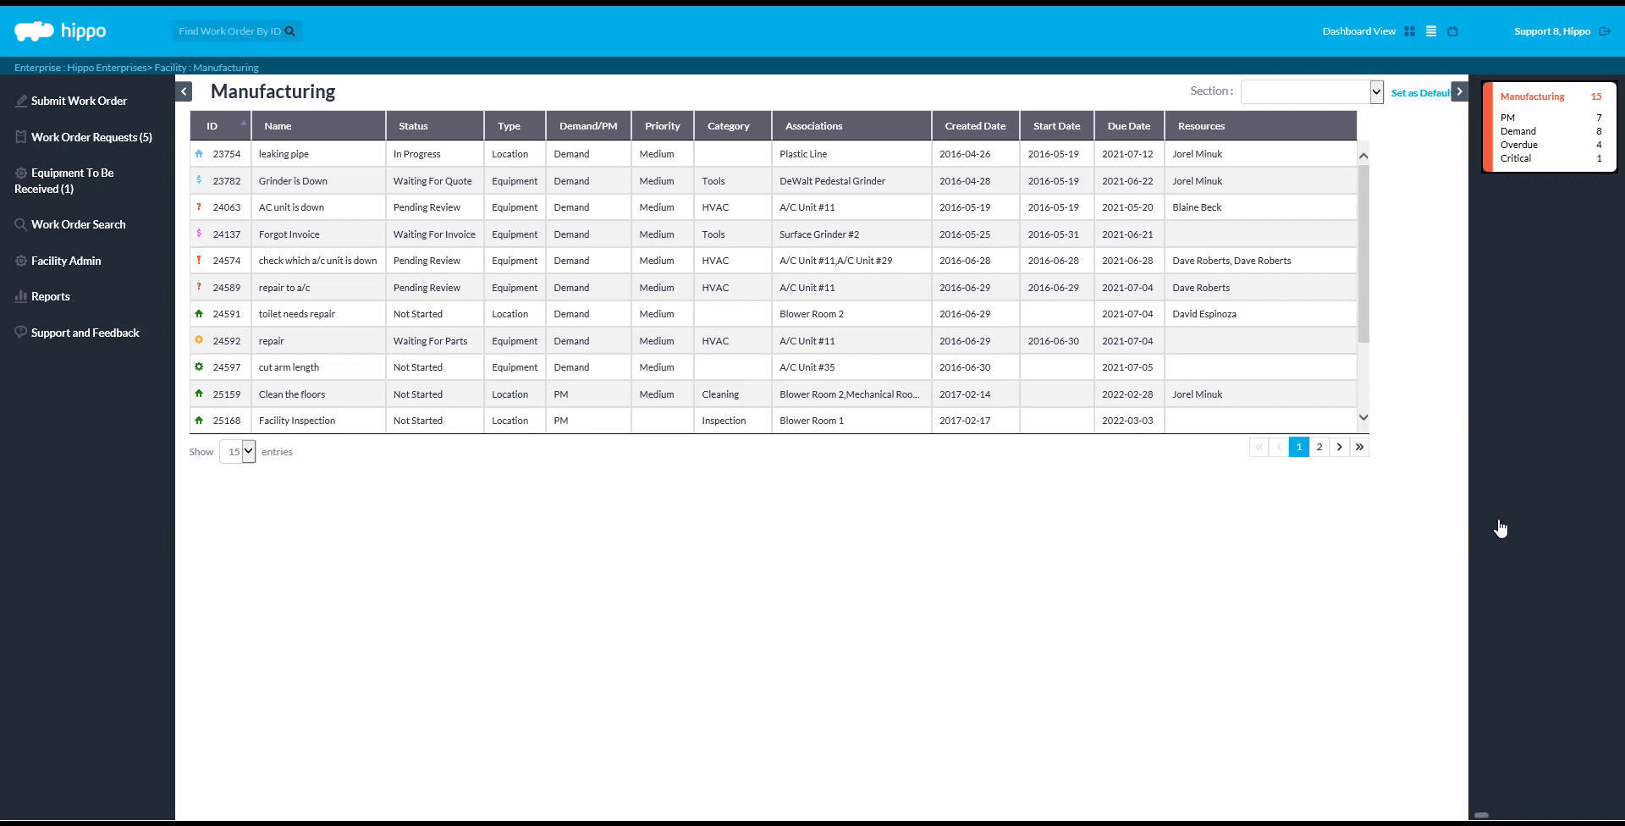
Step: Sort the Manufacturing work orders with PM entries first and review the details of the CNC monthly PM work order
{"action": "left_click", "coordinate": [566, 137]}
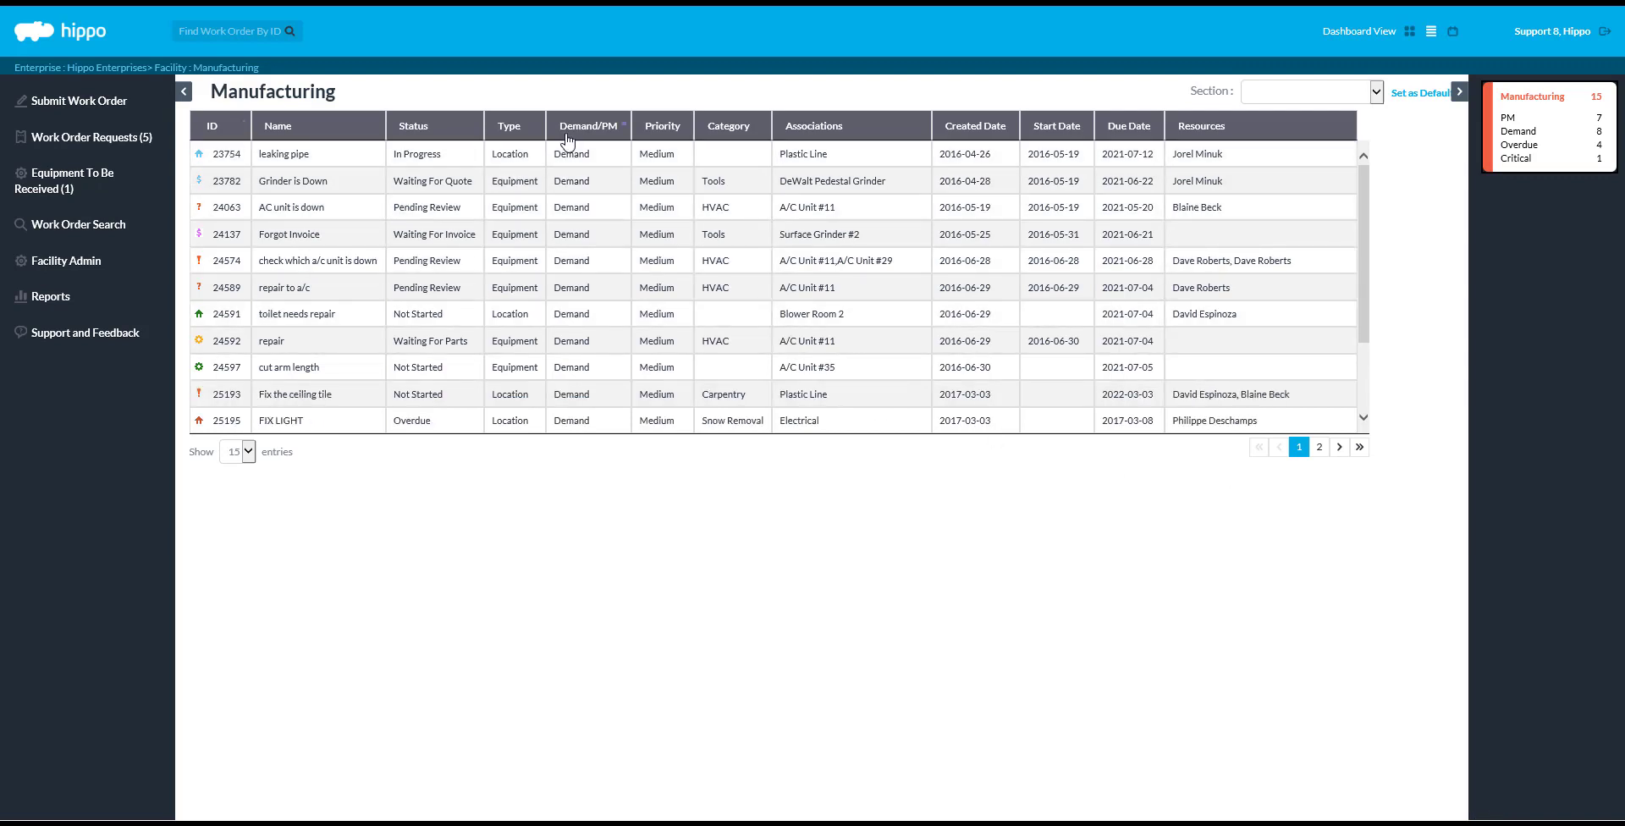
{"action": "left_click", "coordinate": [566, 137]}
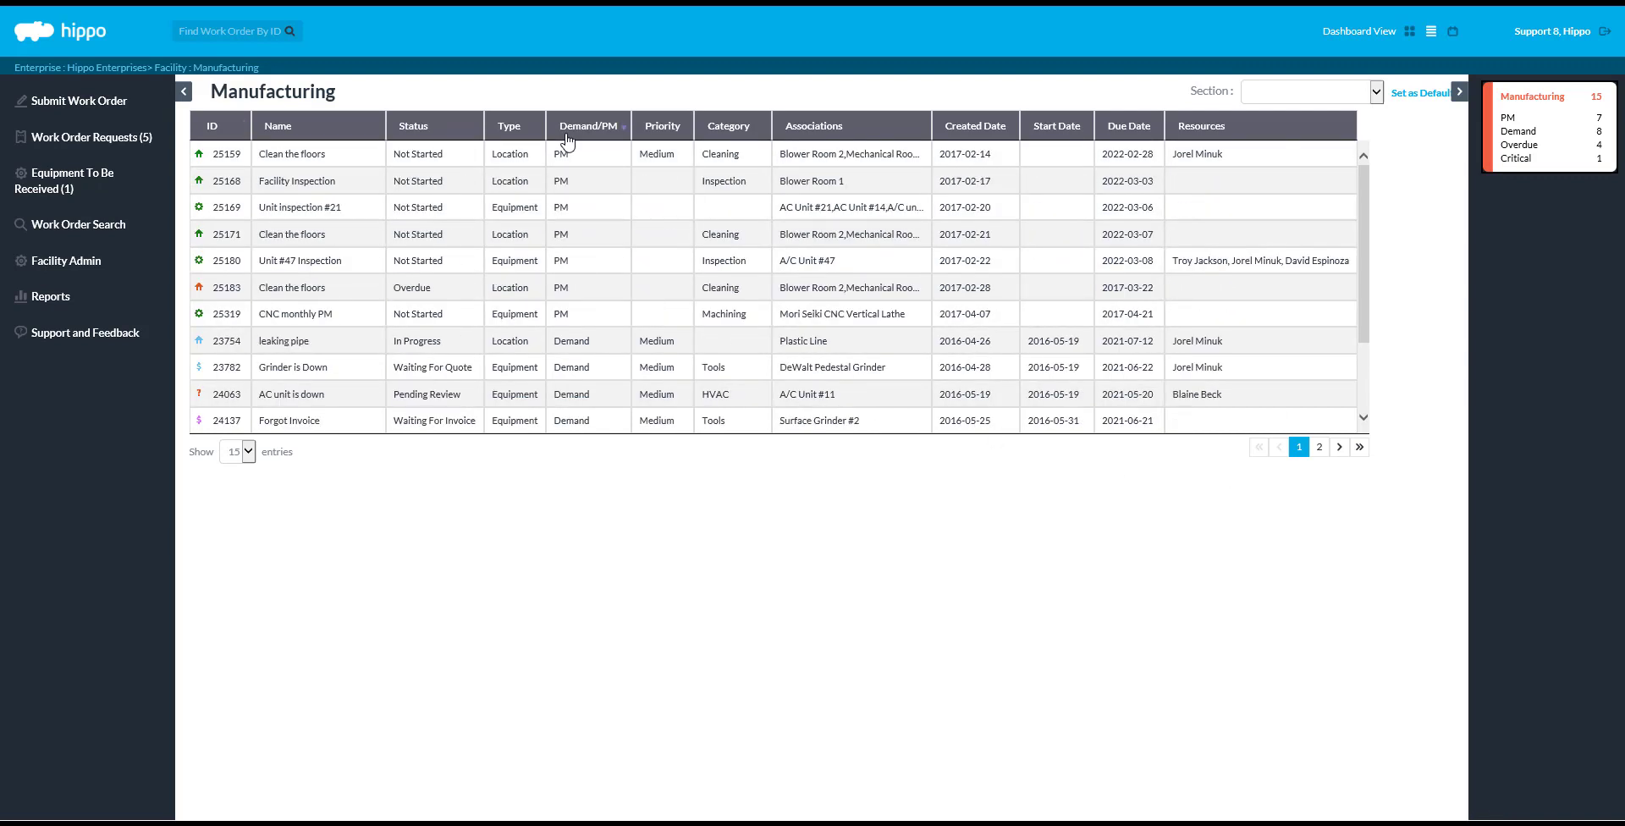
{"action": "left_click", "coordinate": [593, 315]}
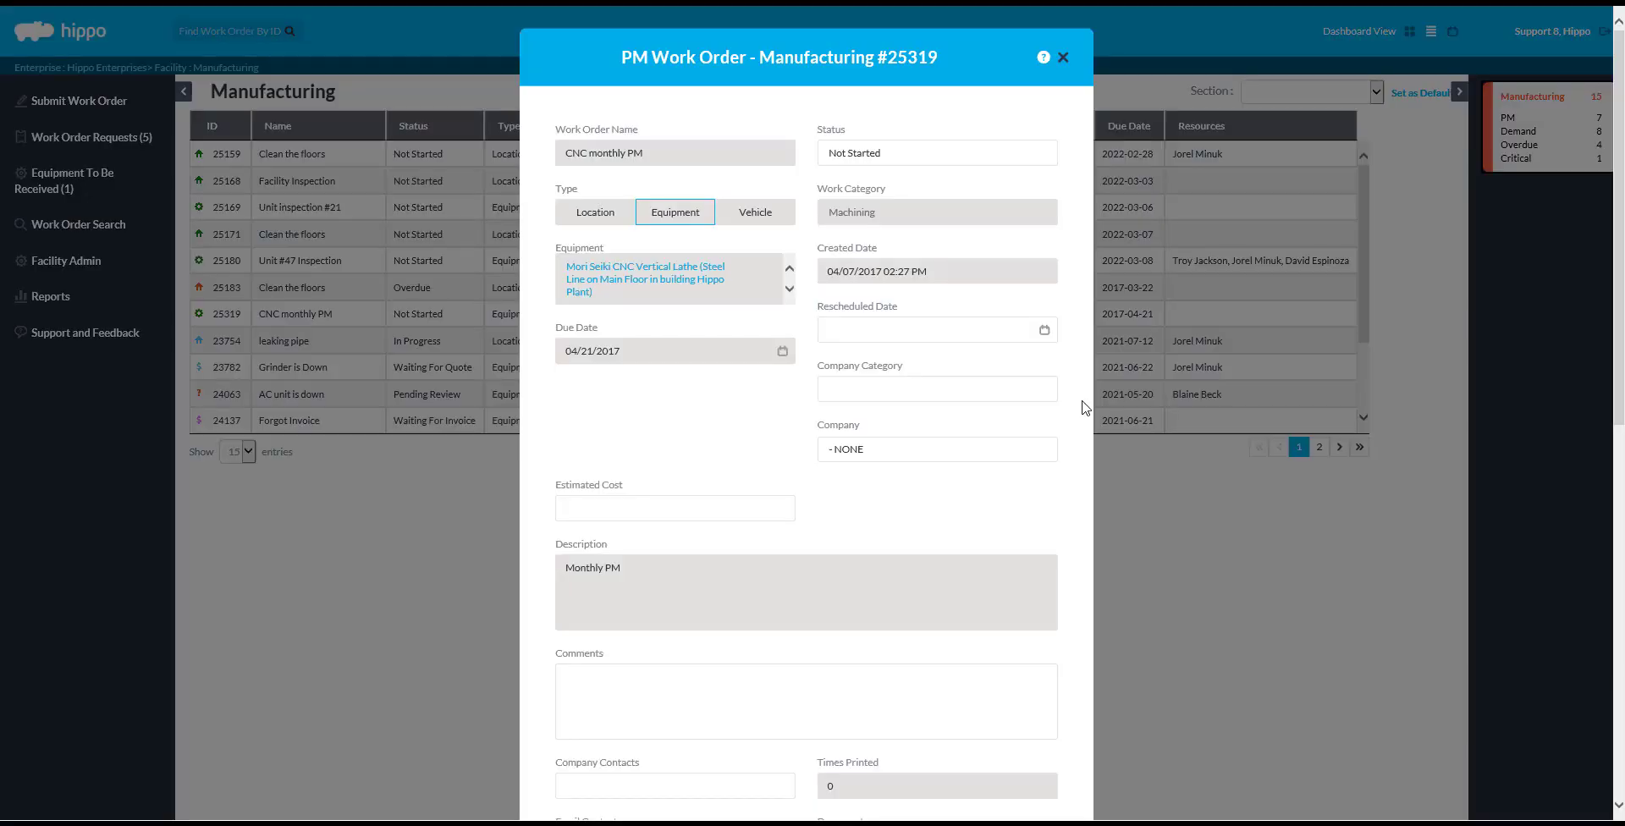
{"action": "scroll", "coordinate": [1086, 408], "scroll_direction": "down", "scroll_amount": 9}
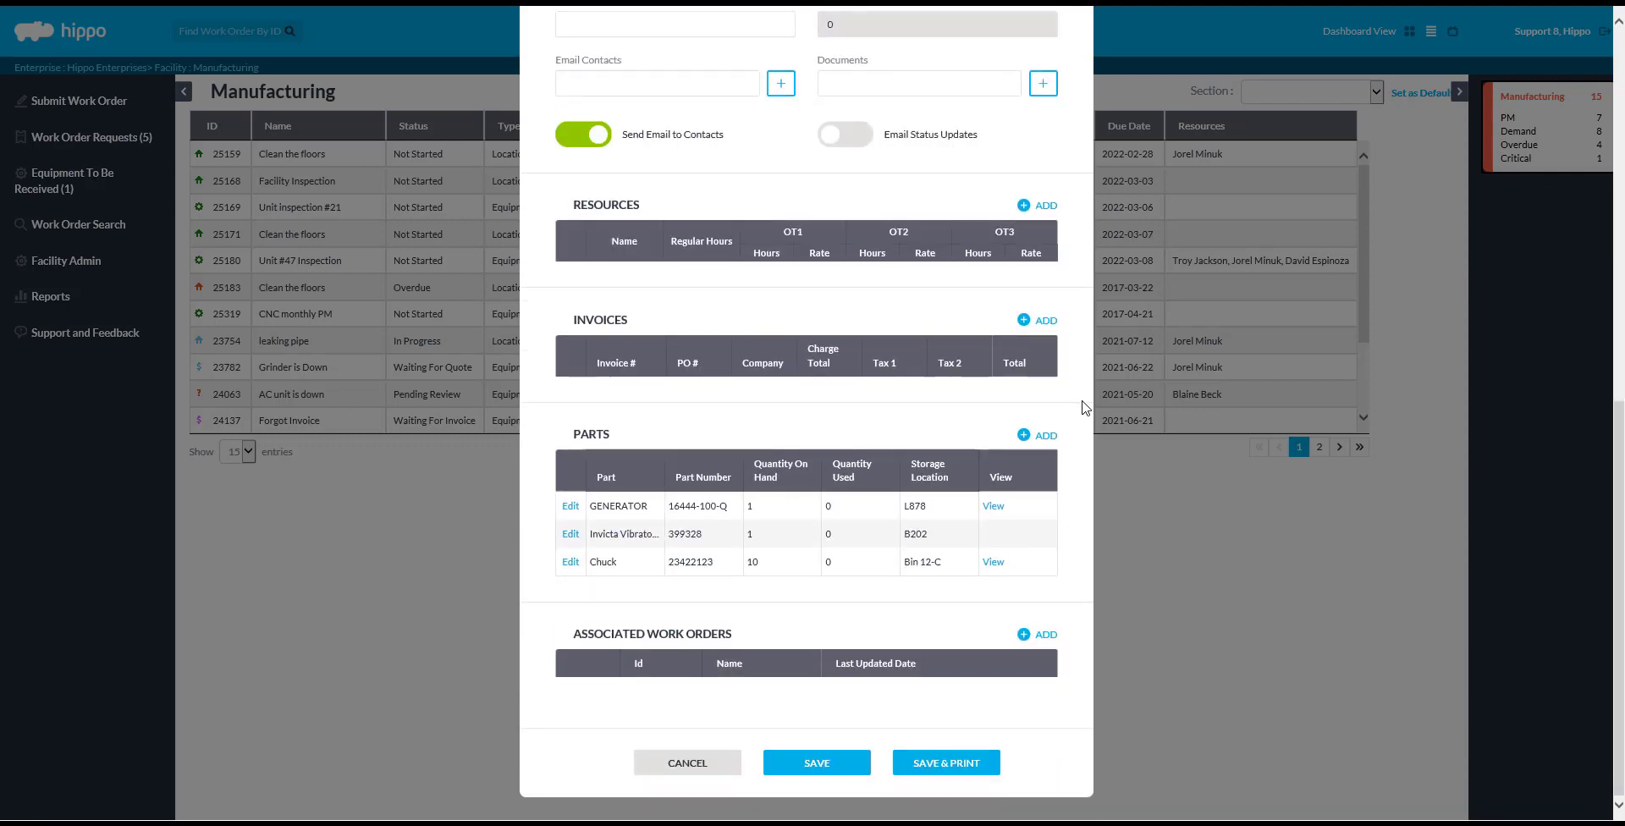
{"action": "scroll", "coordinate": [1086, 408], "scroll_direction": "up", "scroll_amount": 9}
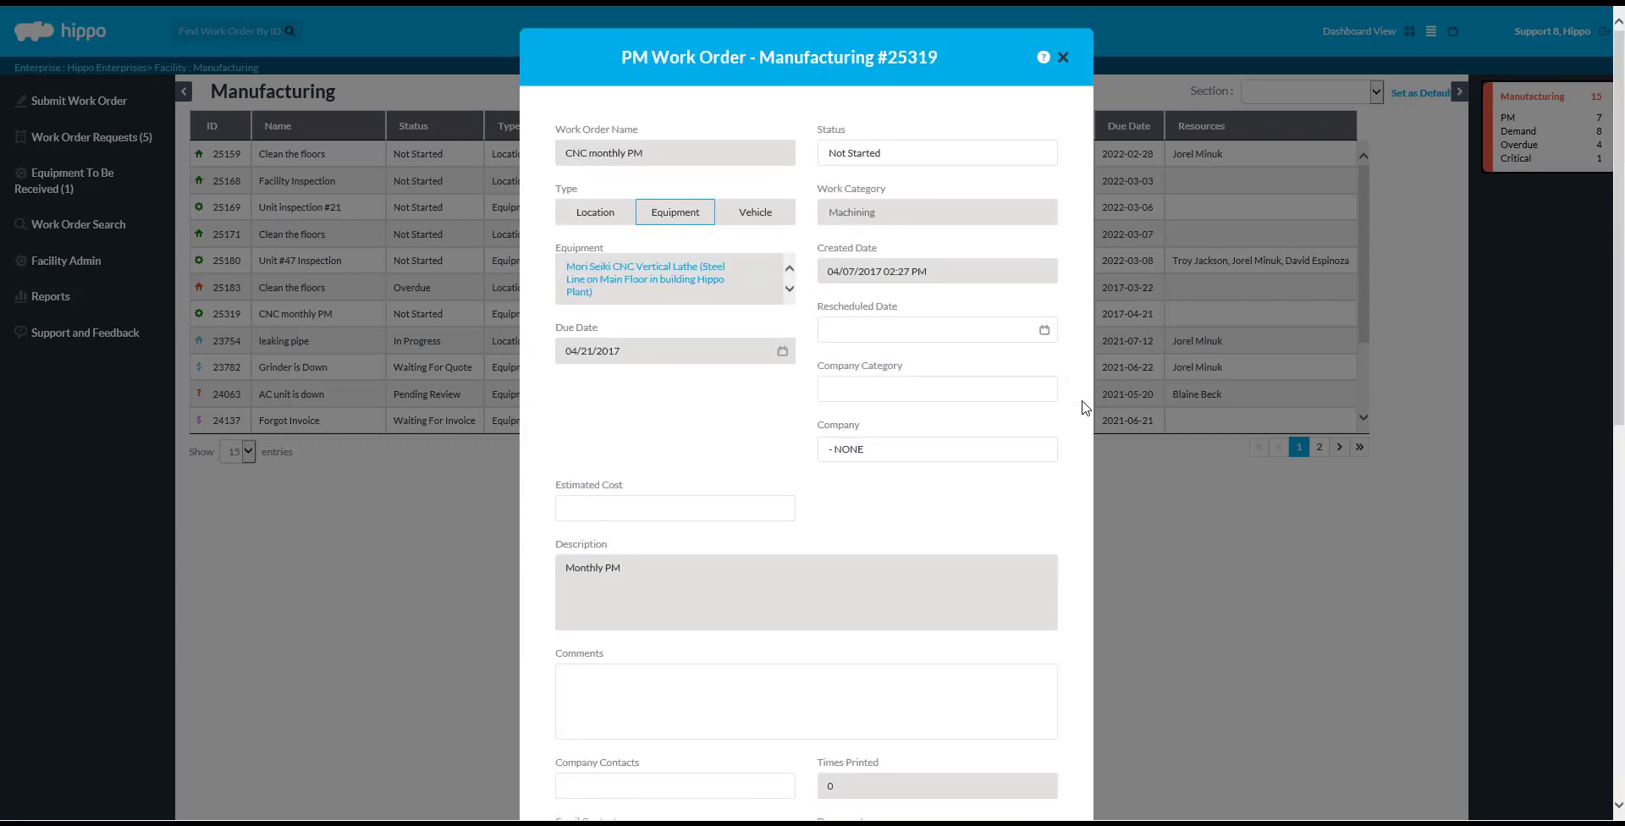
{"action": "left_click", "coordinate": [1062, 59]}
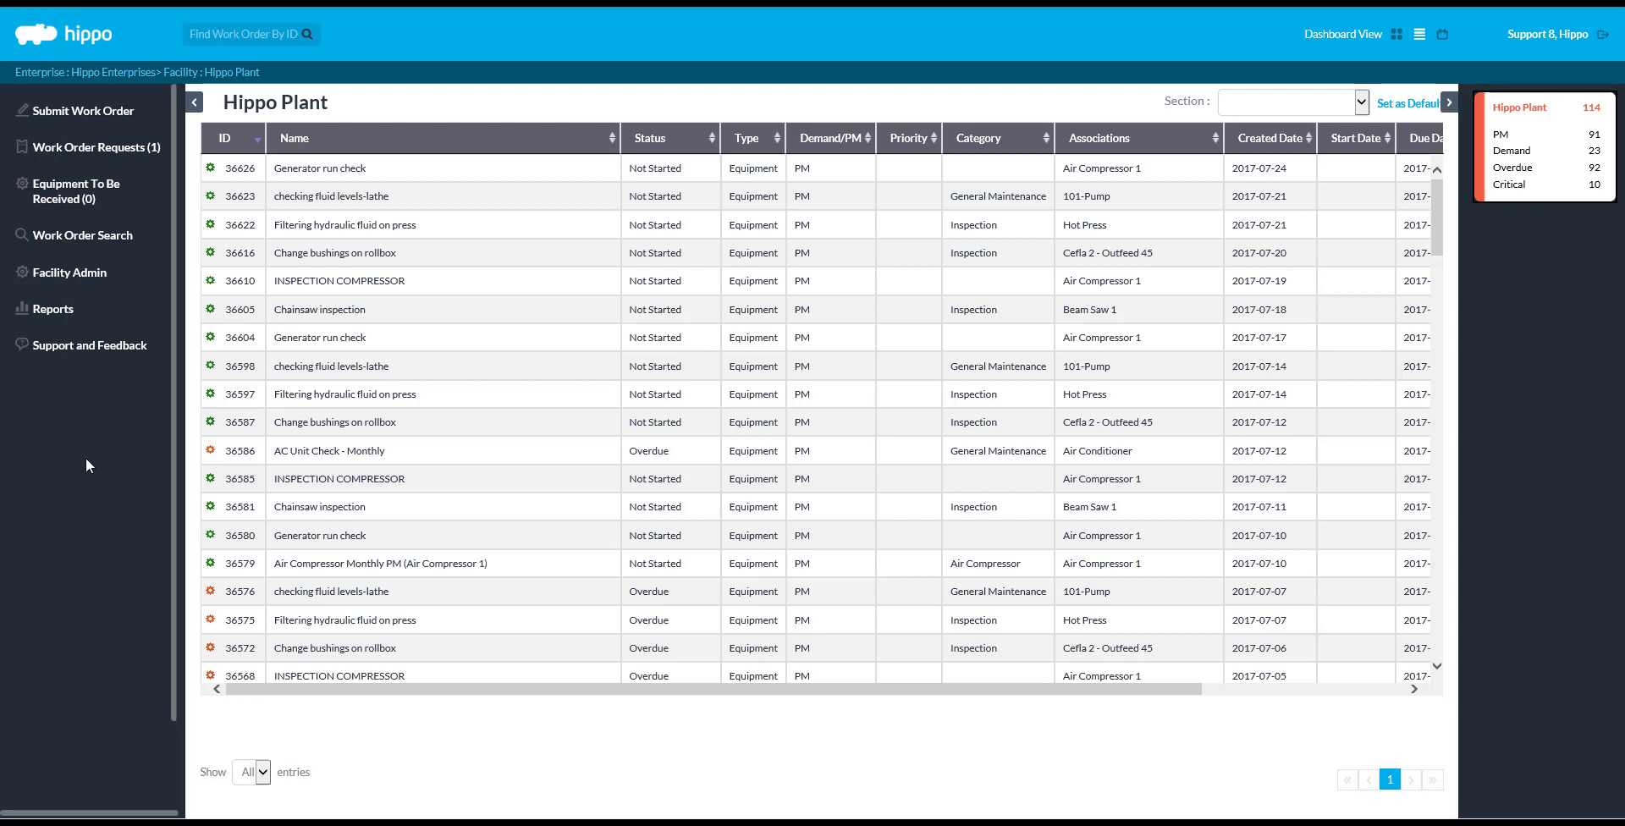
Step: Go to the facility's Scheduled Work Orders and create a new scheduled work order from scratch
{"action": "left_click", "coordinate": [109, 275]}
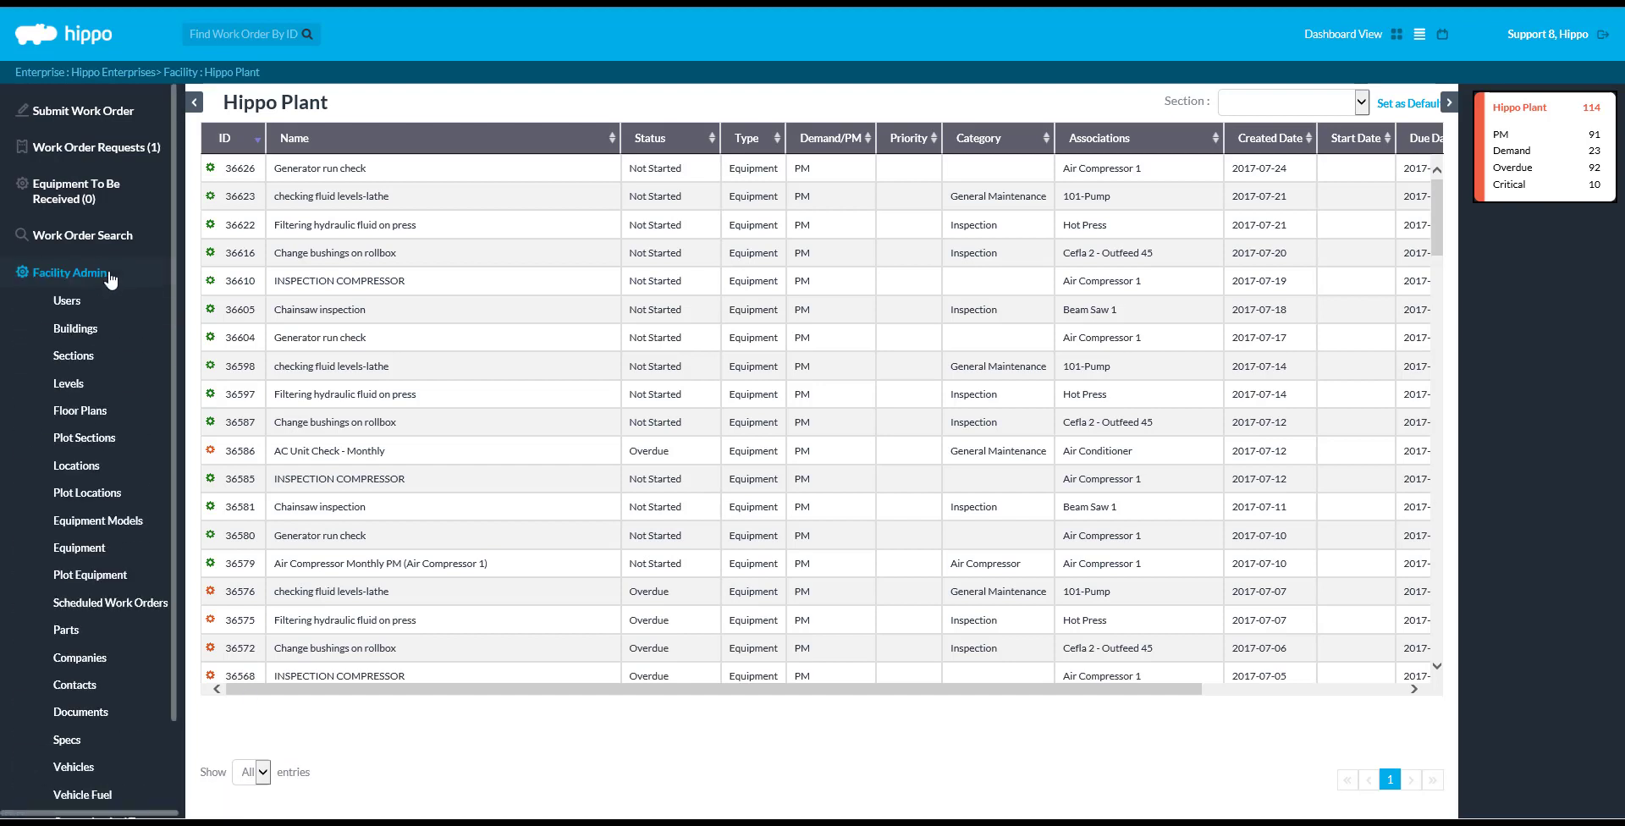
{"action": "left_click", "coordinate": [131, 610]}
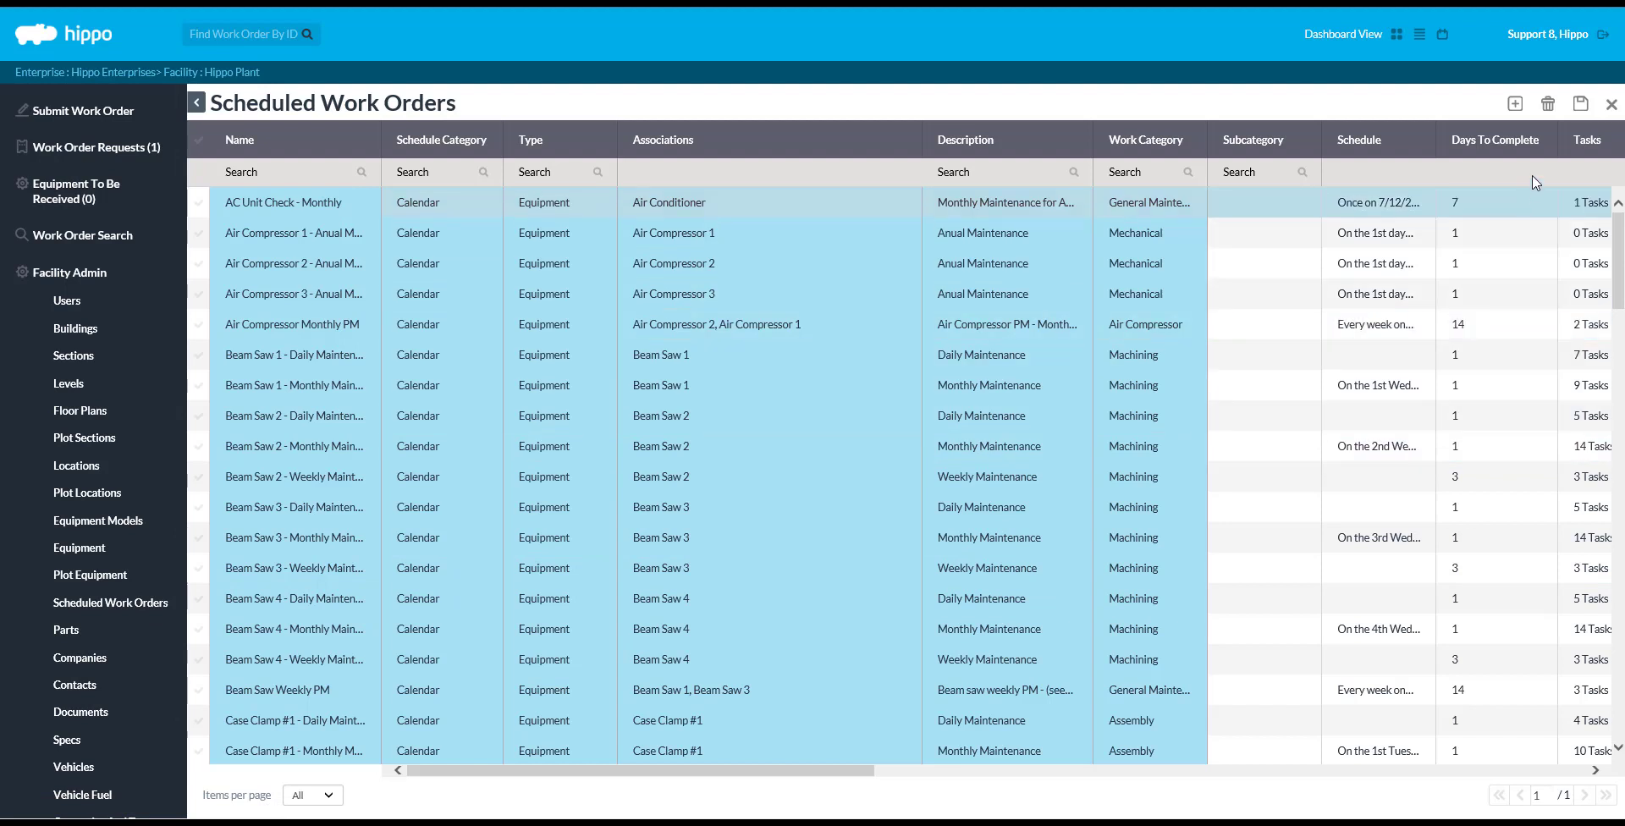
{"action": "left_click", "coordinate": [1515, 105]}
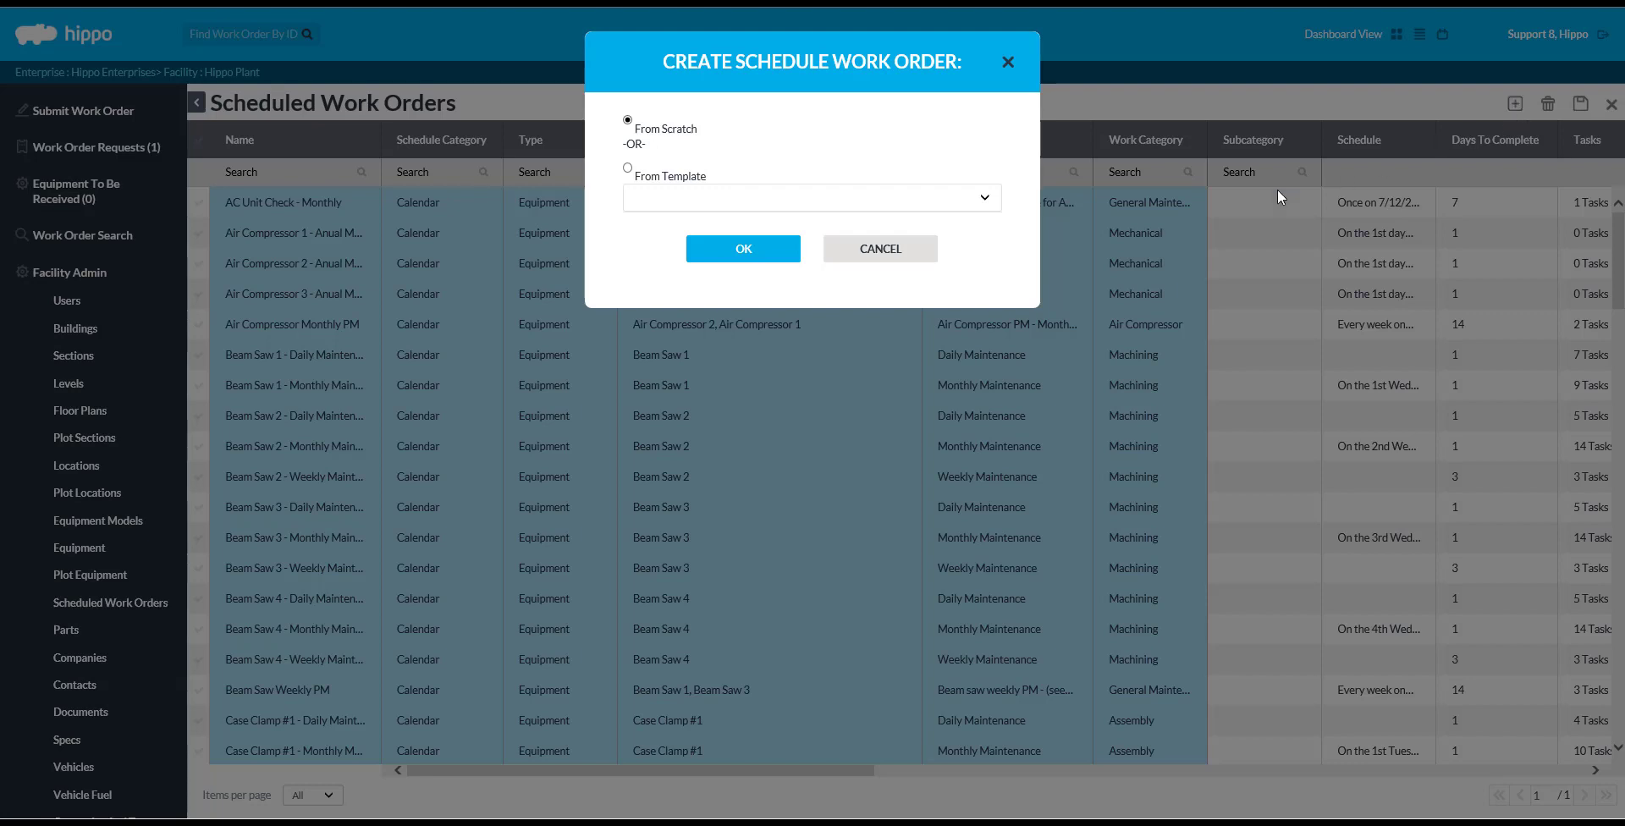
{"action": "left_click", "coordinate": [733, 250]}
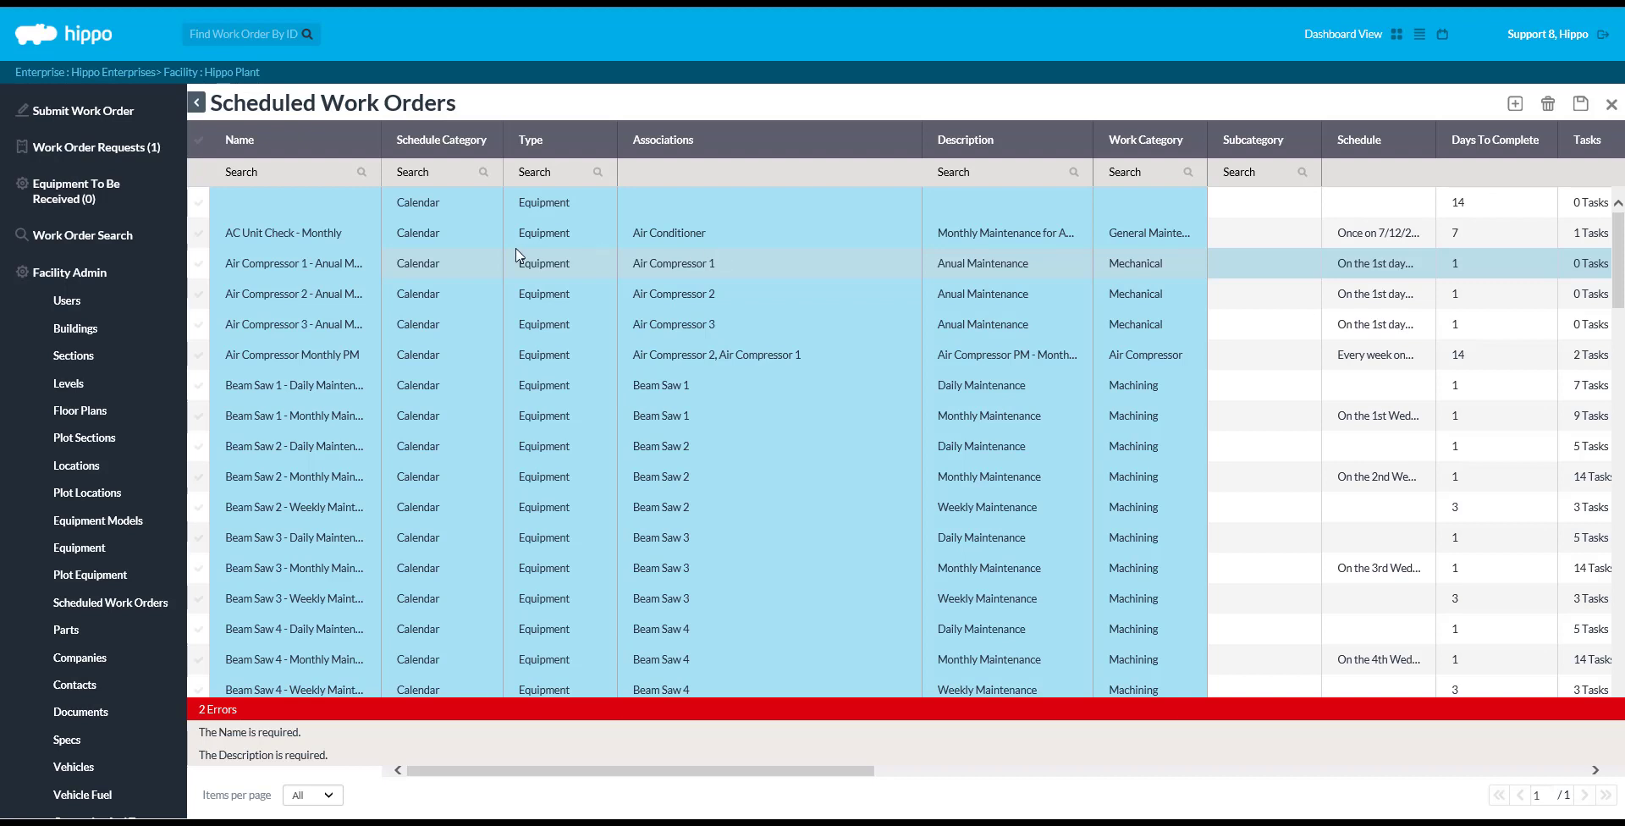
Step: Name the new scheduled work order "Air Compressor Maintenance"
{"action": "left_click", "coordinate": [245, 214]}
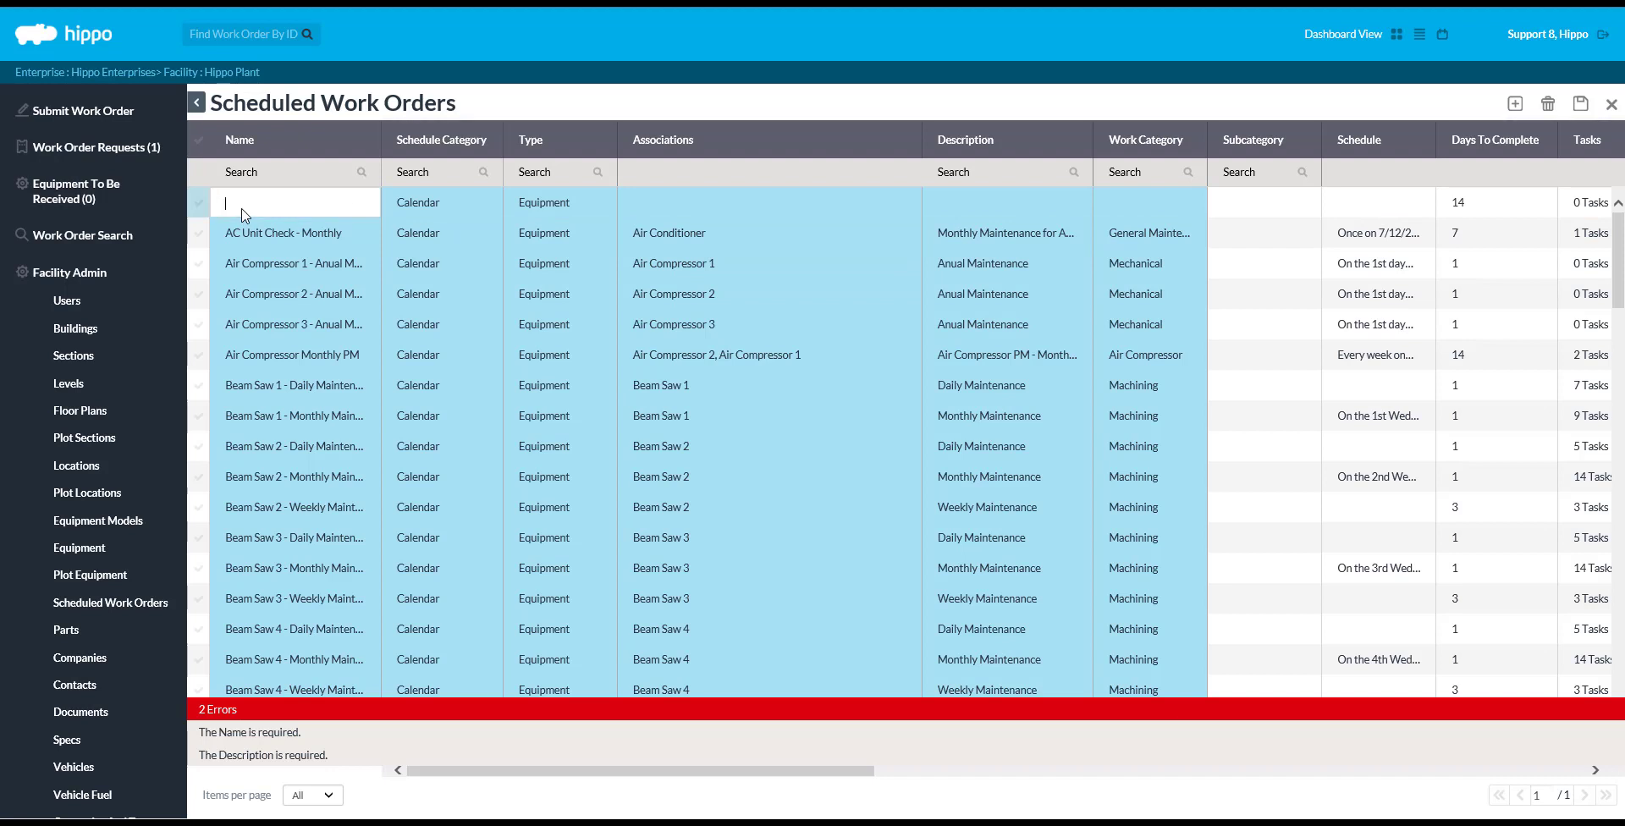
{"action": "type", "text": "Air Compre"}
{"action": "type", "text": "ssor Main"}
{"action": "type", "text": "tenance"}
Step: Set the new work order's schedule category to Meter and keep its type as Equipment
{"action": "left_click", "coordinate": [479, 207]}
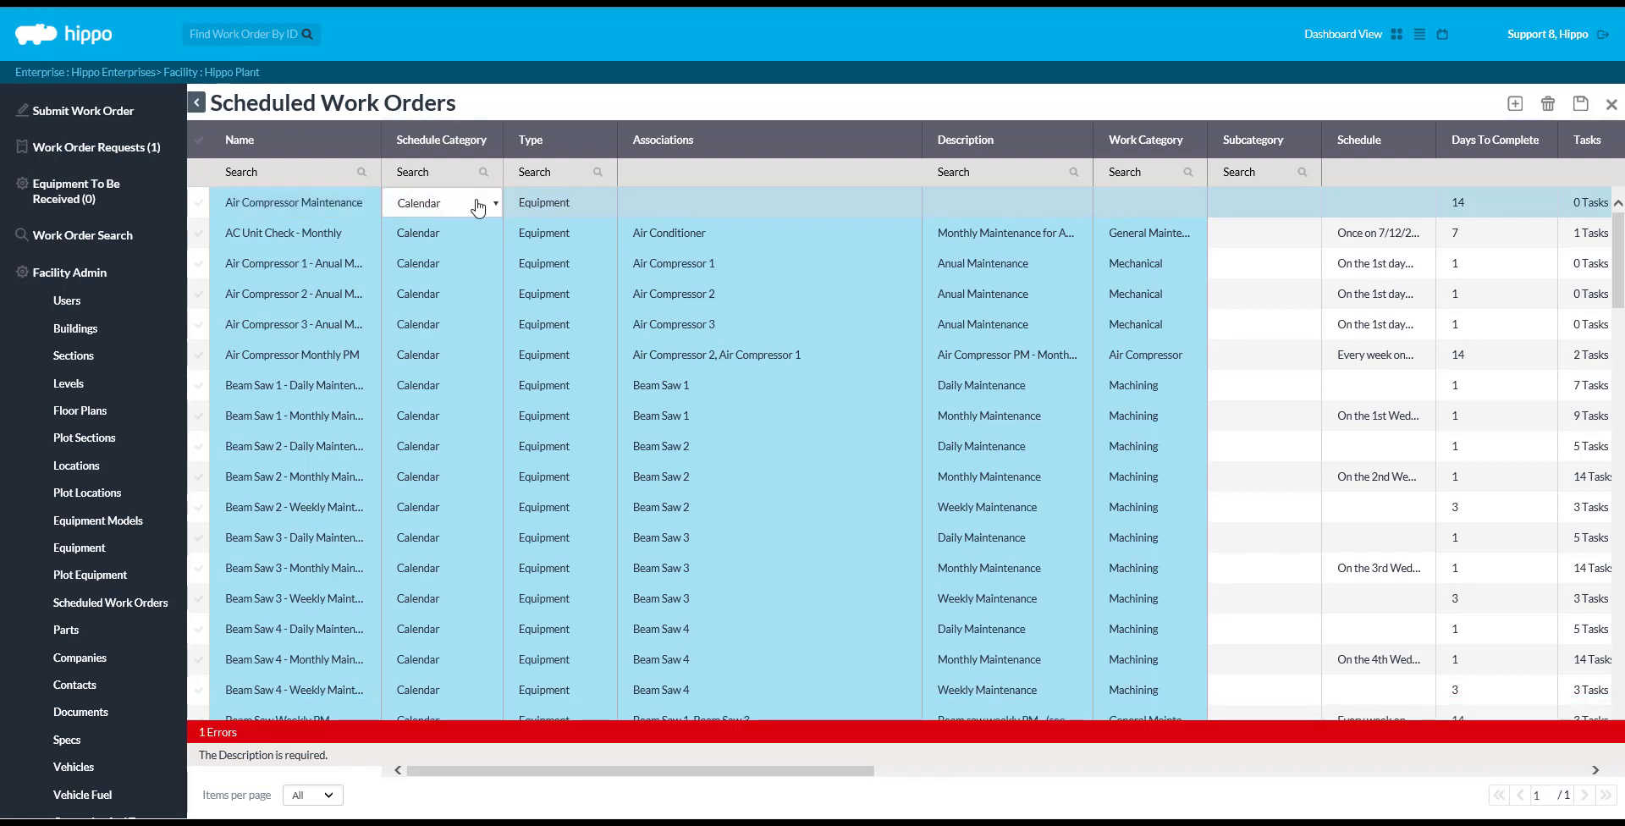
{"action": "left_click", "coordinate": [478, 207]}
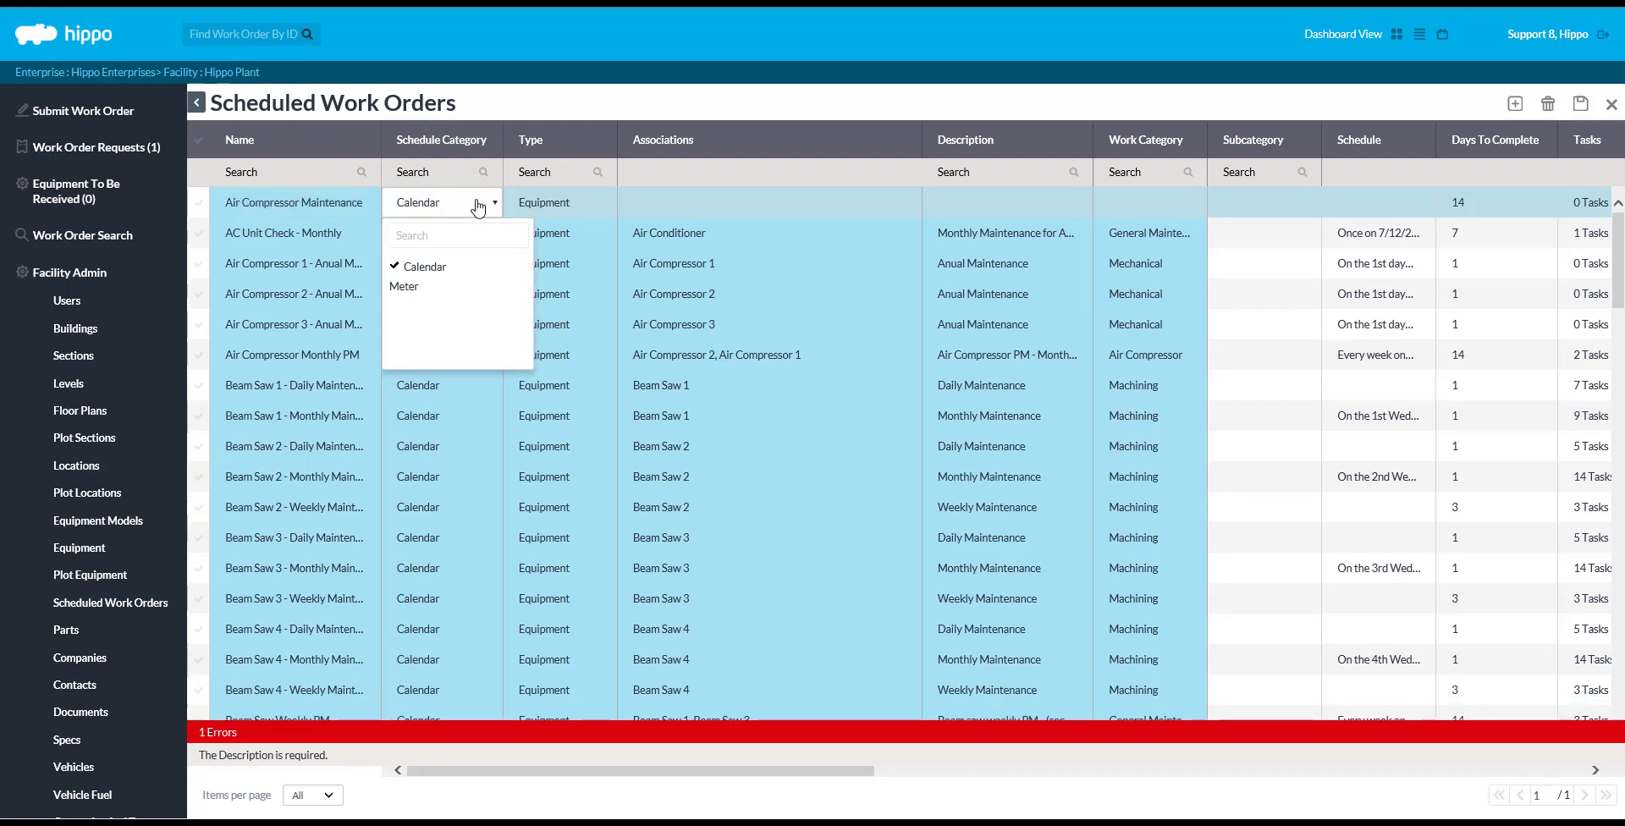
{"action": "left_click", "coordinate": [471, 290]}
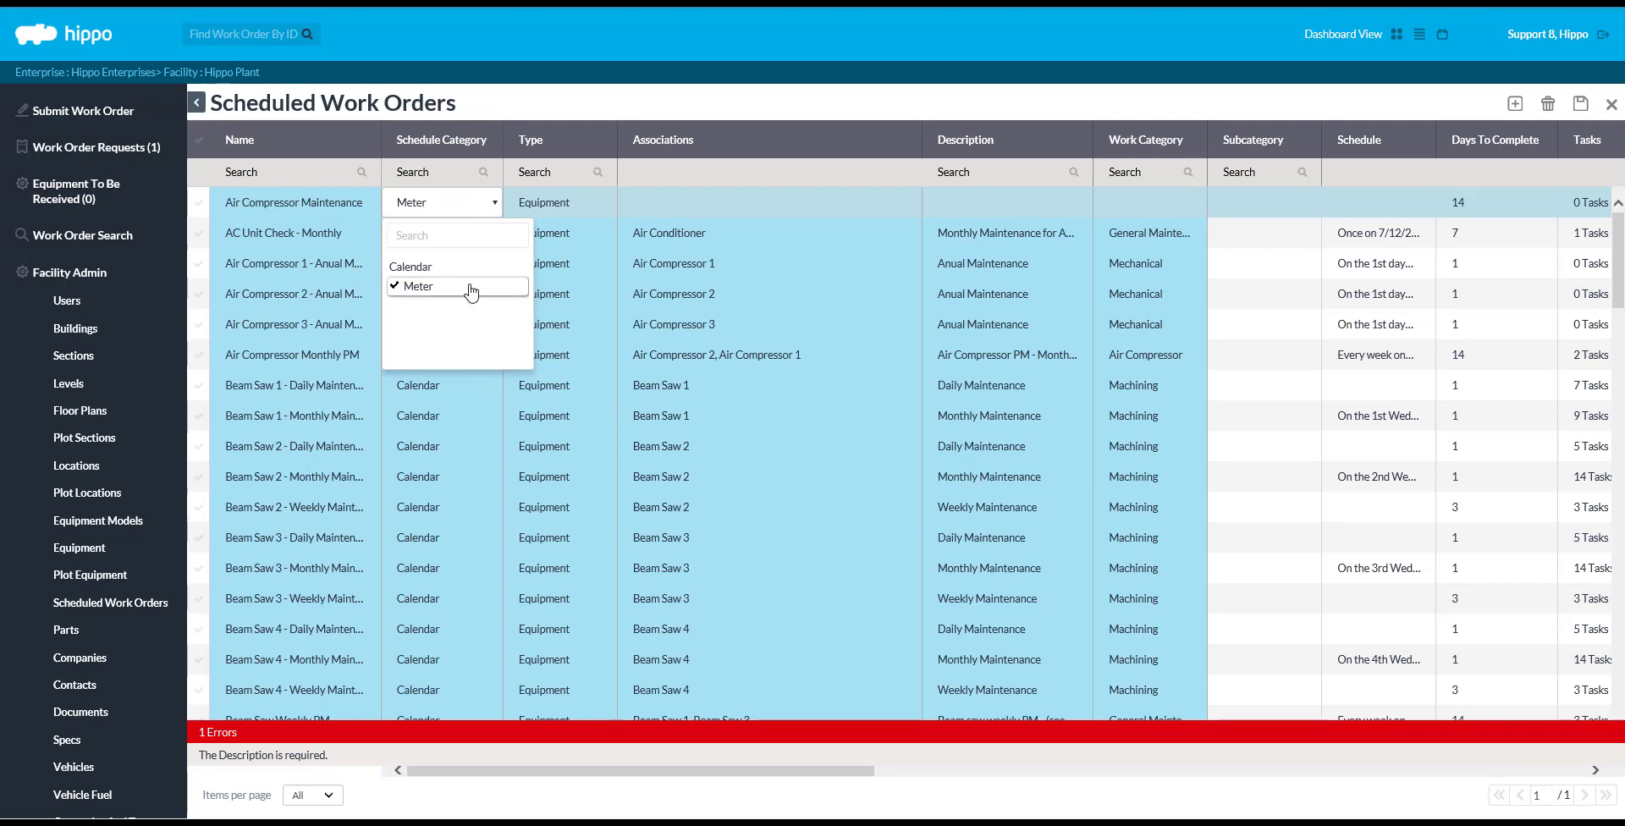
{"action": "left_click", "coordinate": [607, 205]}
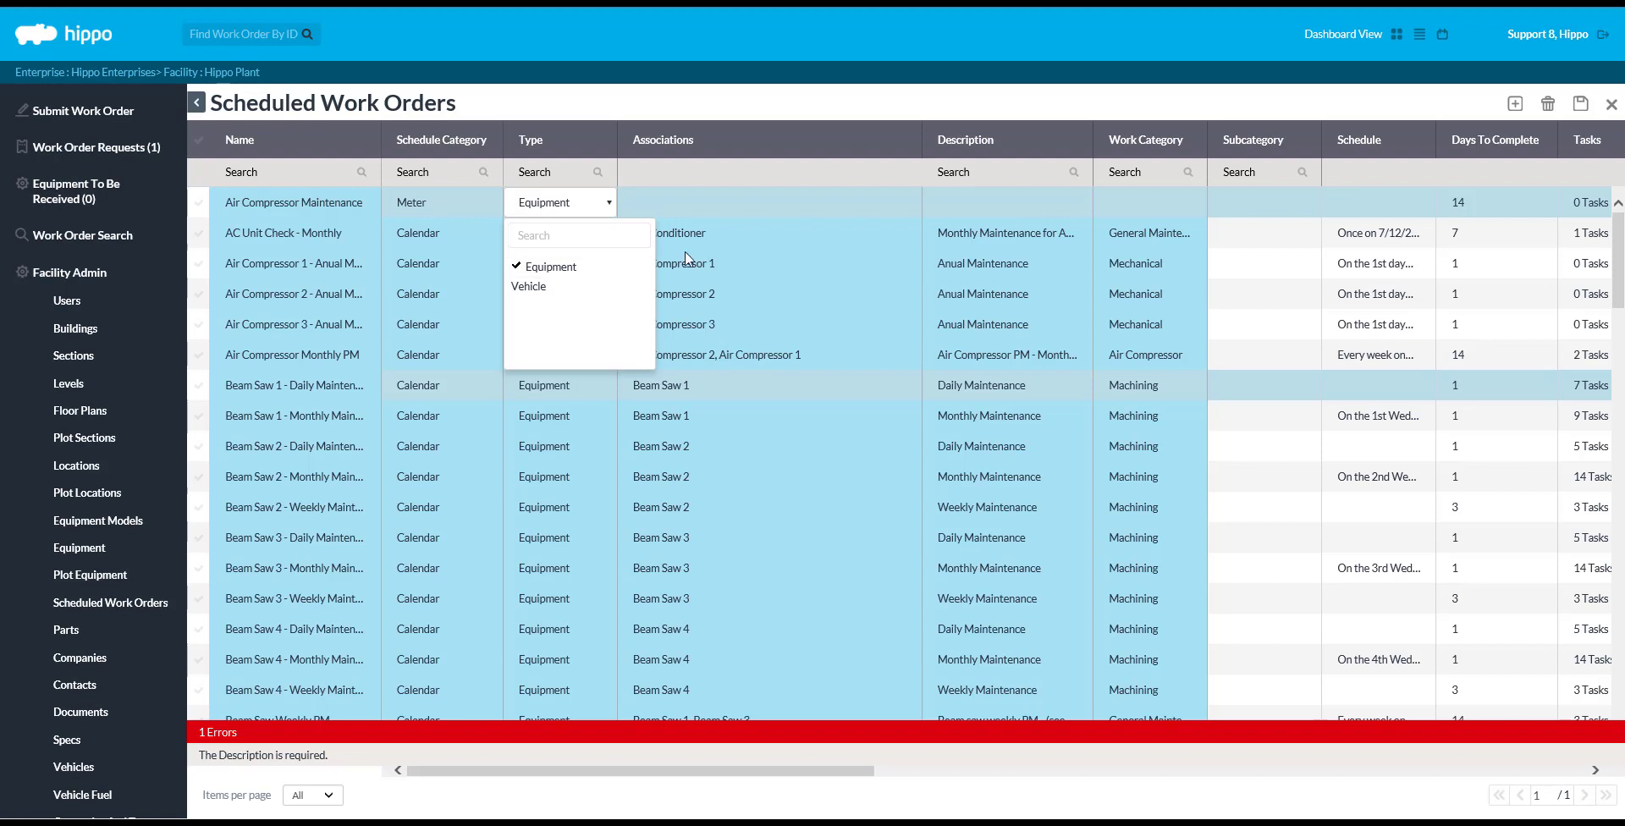
Step: Associate the new work order with the Run Time Hours meter and Air Compressors 1, 2 and 3
{"action": "left_click", "coordinate": [899, 207]}
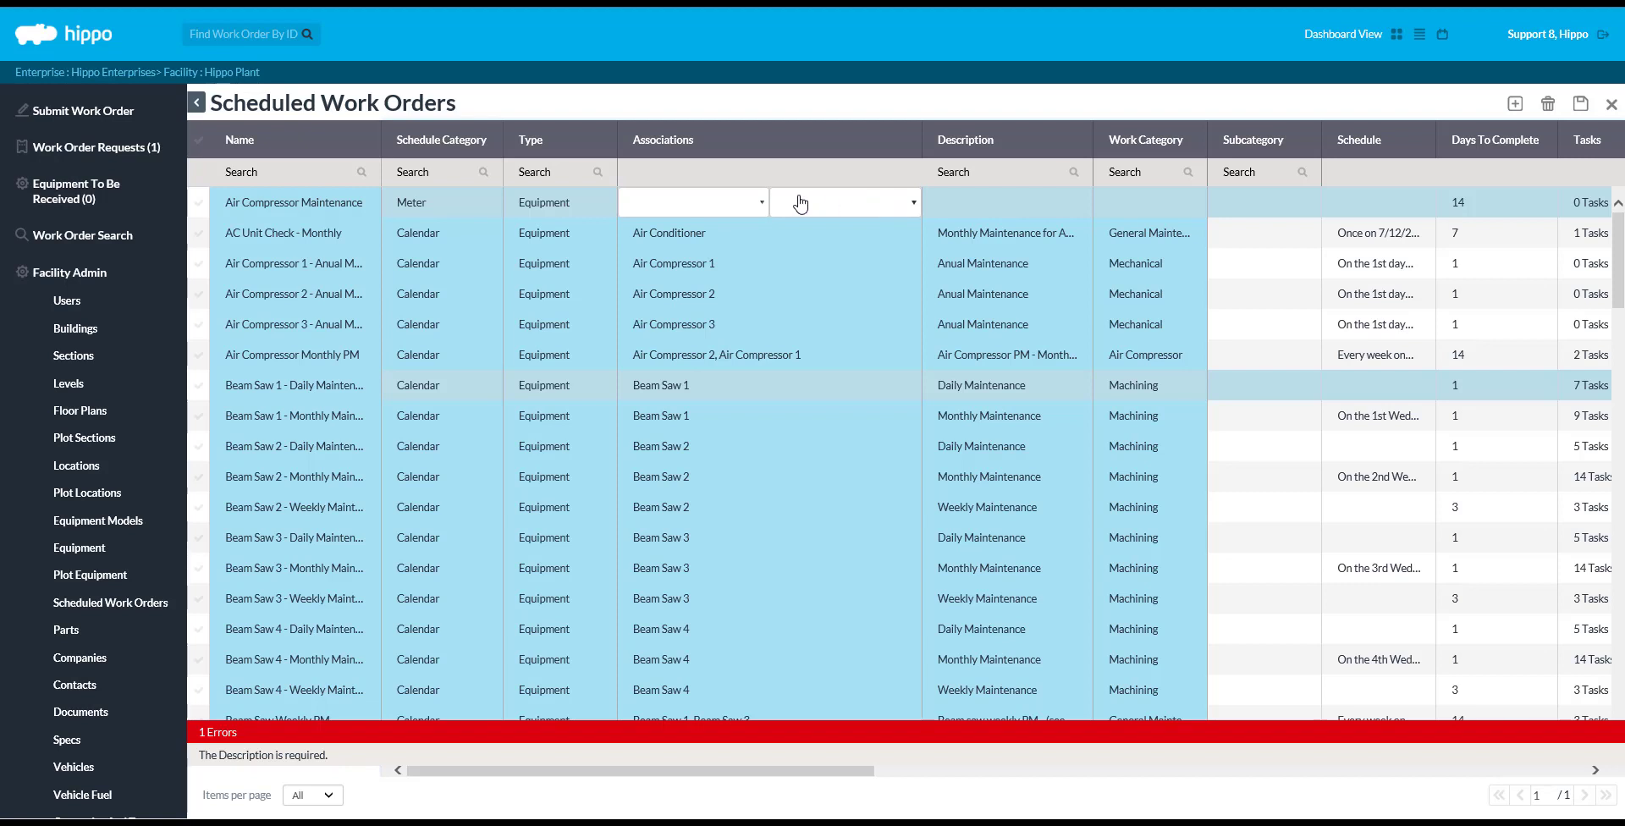
{"action": "left_click", "coordinate": [761, 203]}
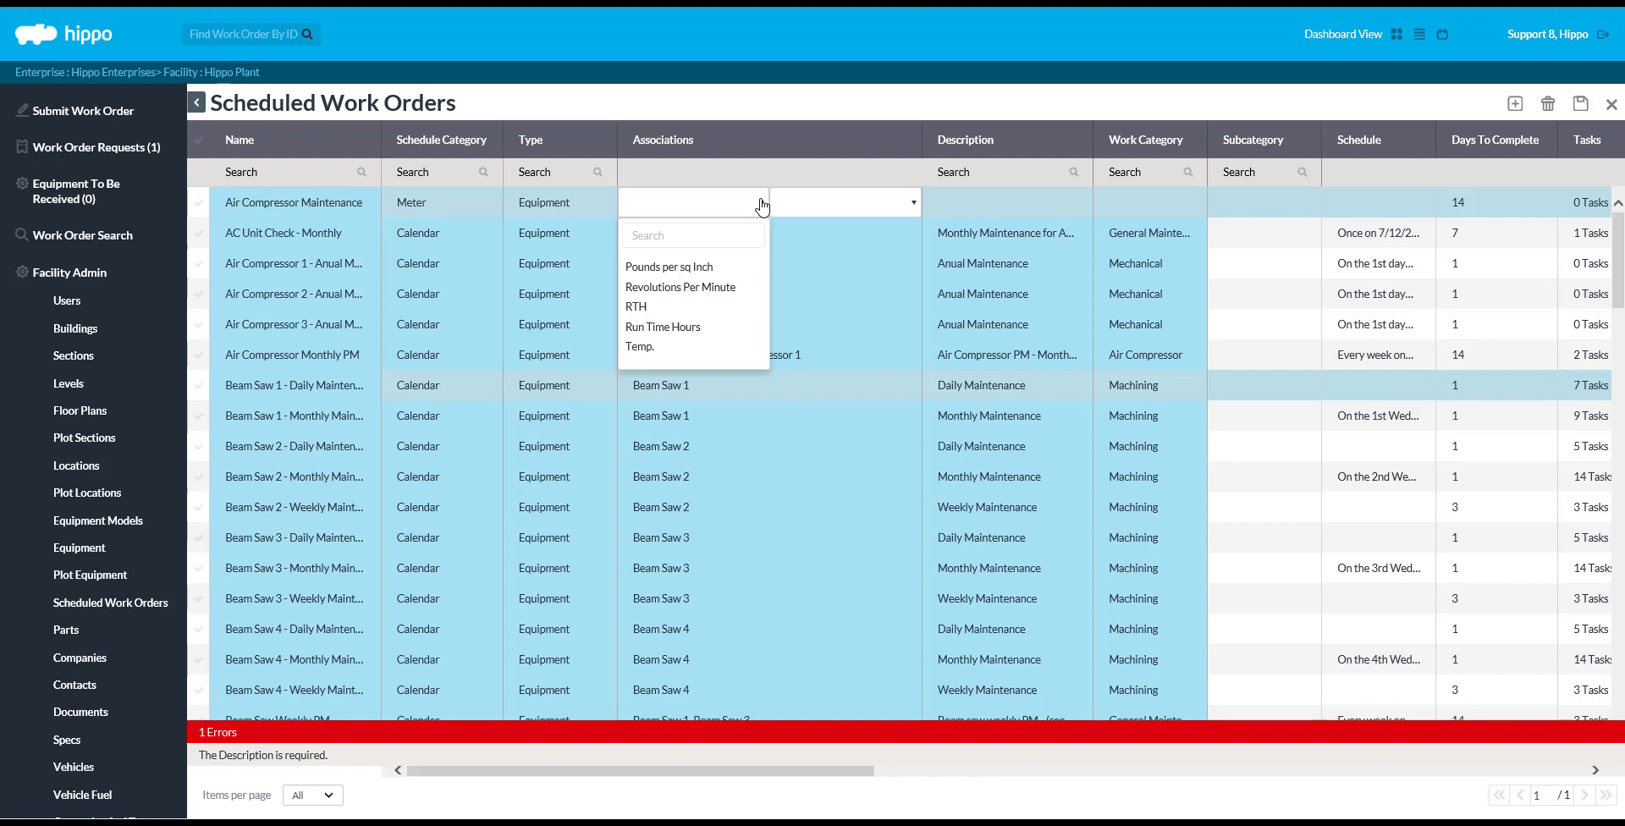
{"action": "left_click", "coordinate": [748, 331]}
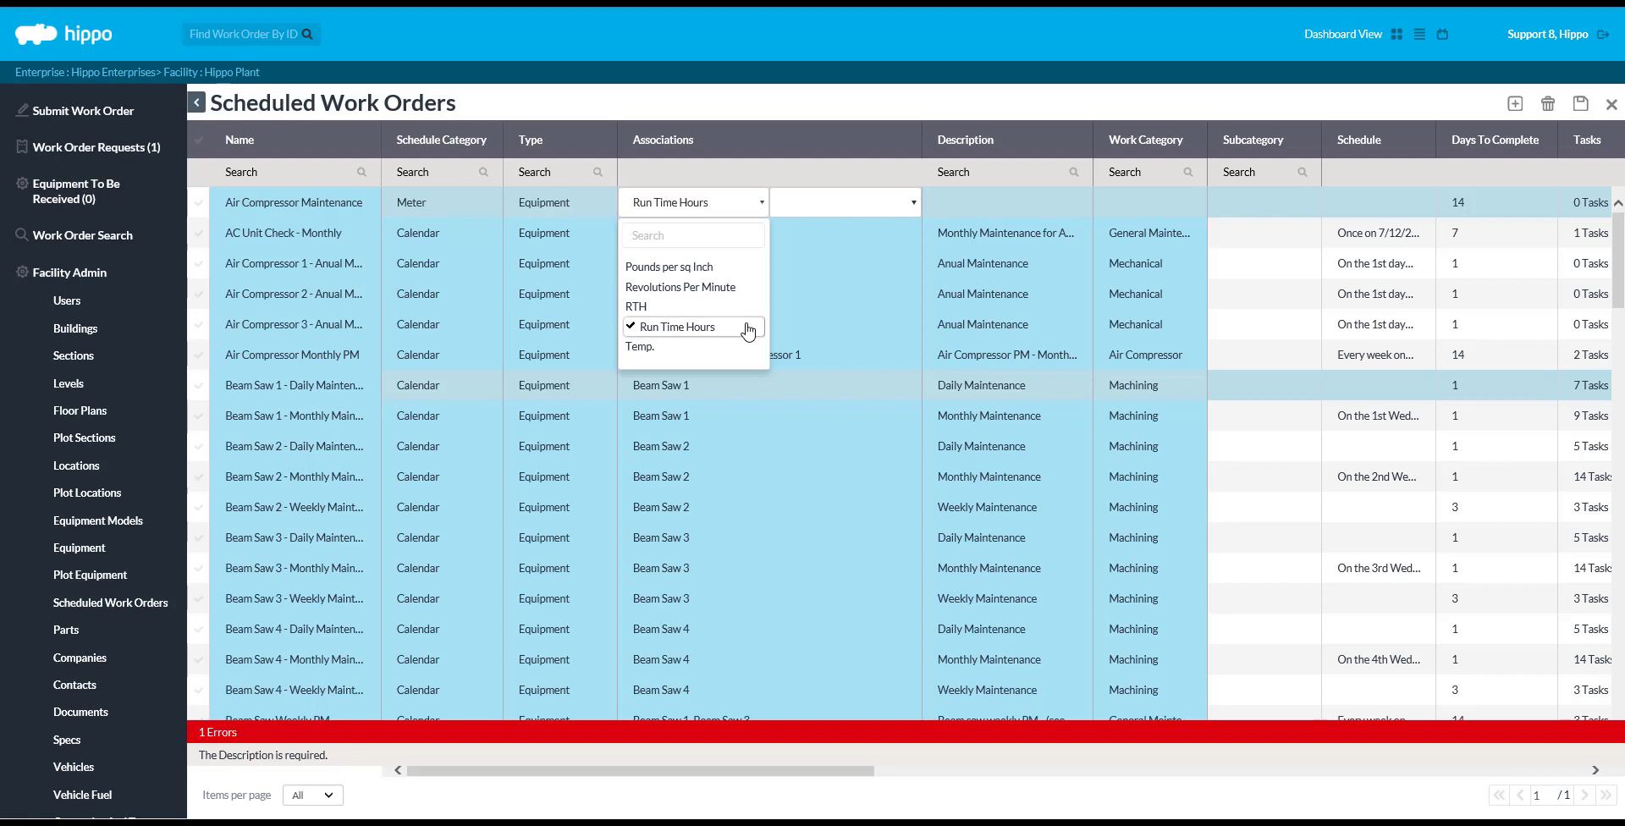
{"action": "left_click", "coordinate": [915, 204]}
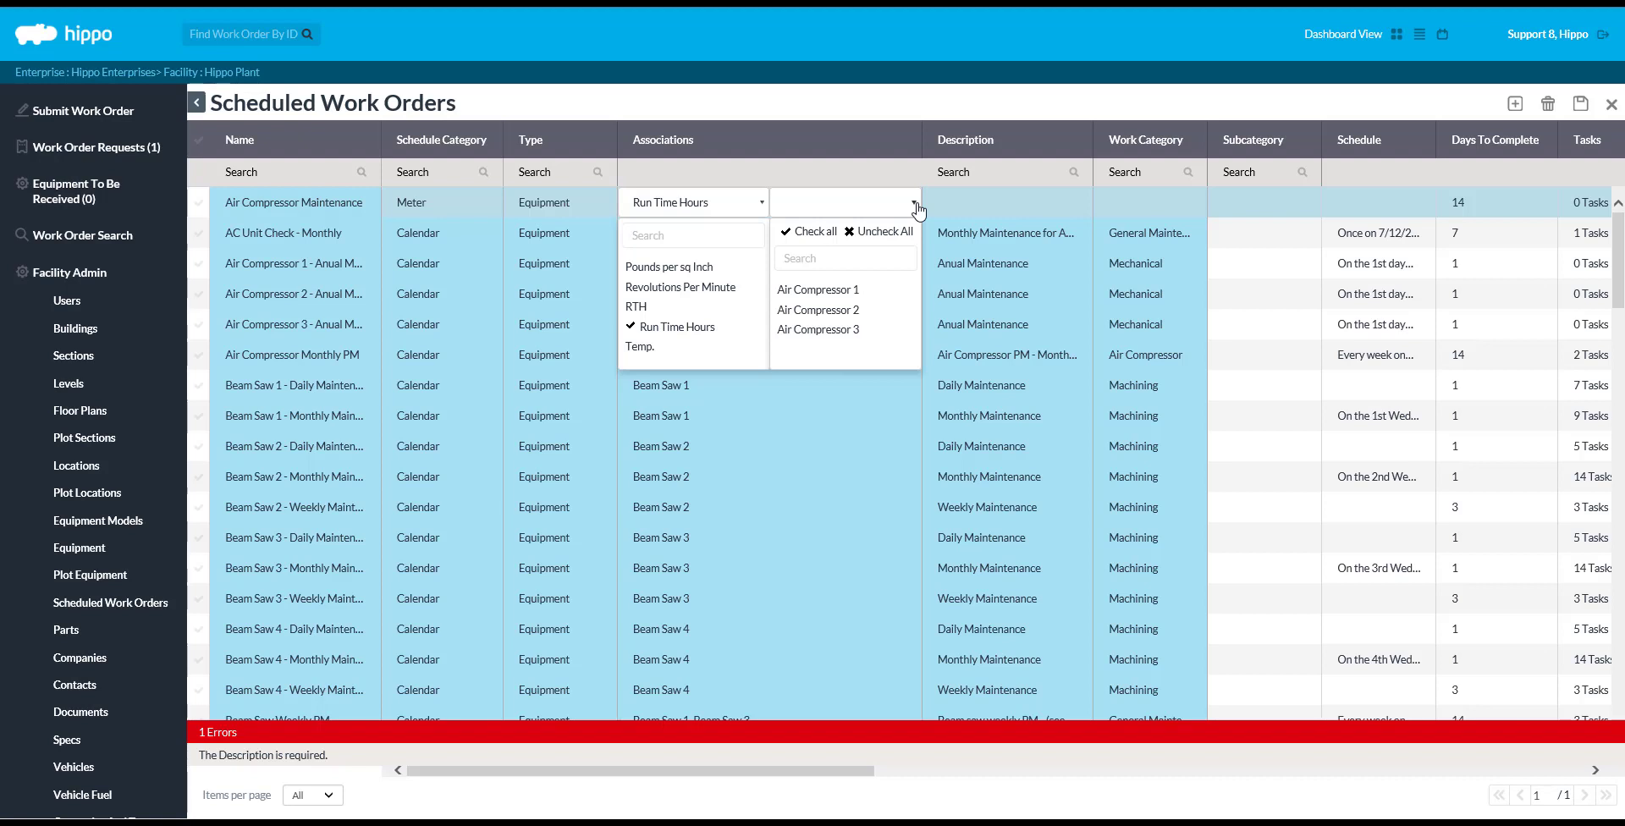
{"action": "left_click", "coordinate": [897, 295]}
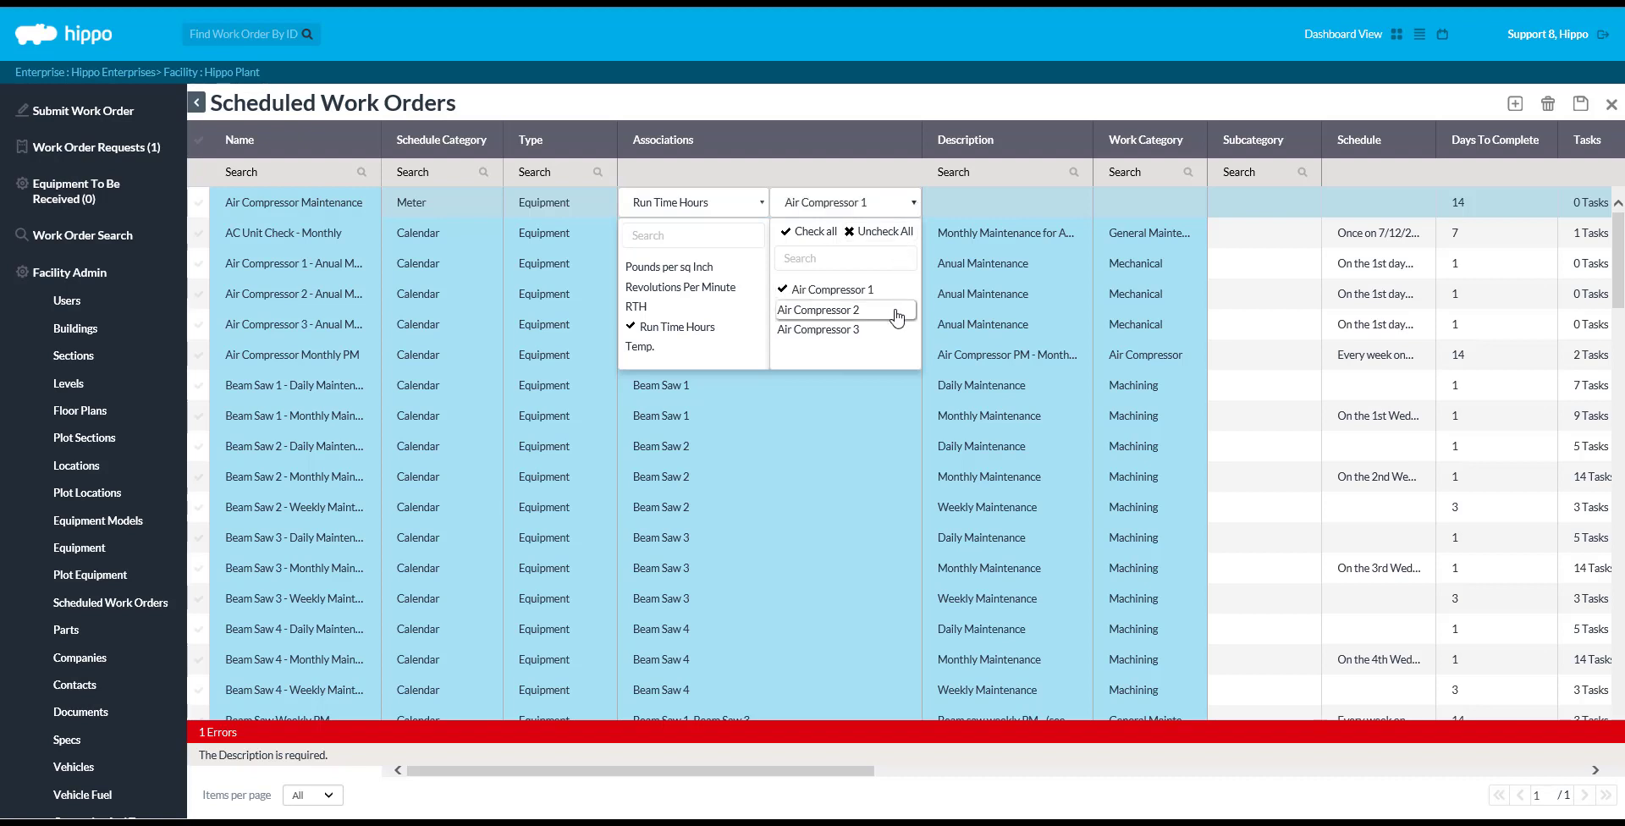
{"action": "left_click", "coordinate": [897, 313]}
{"action": "left_click", "coordinate": [898, 335]}
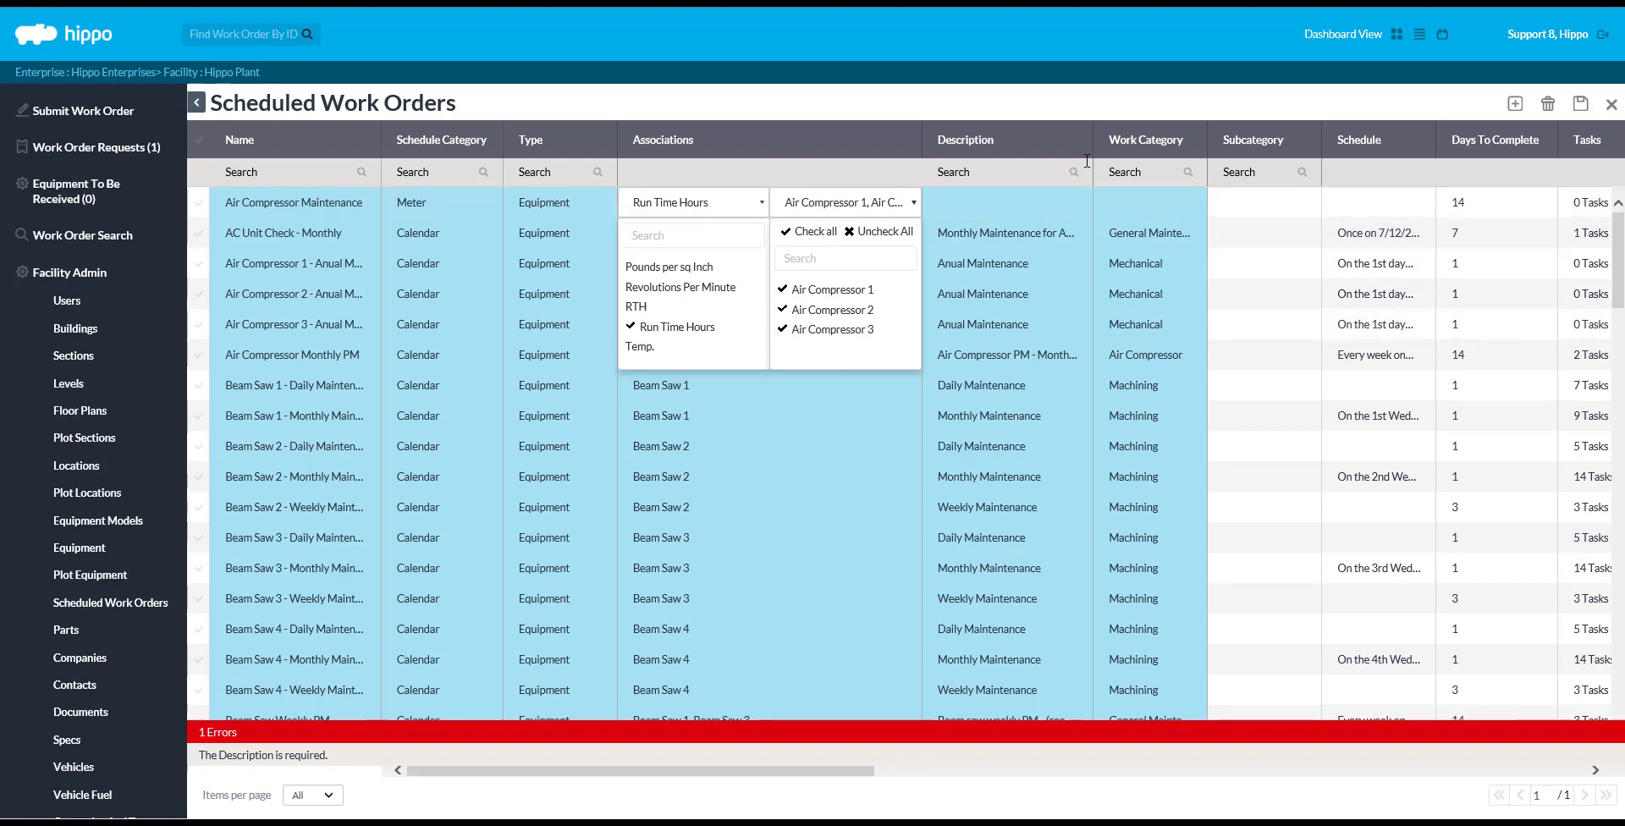
Step: Widen the Description column and enter "Maintenance for Air Compressor" as the new work order's description
{"action": "left_click_drag", "start_coordinate": [1091, 152], "coordinate": [1170, 172]}
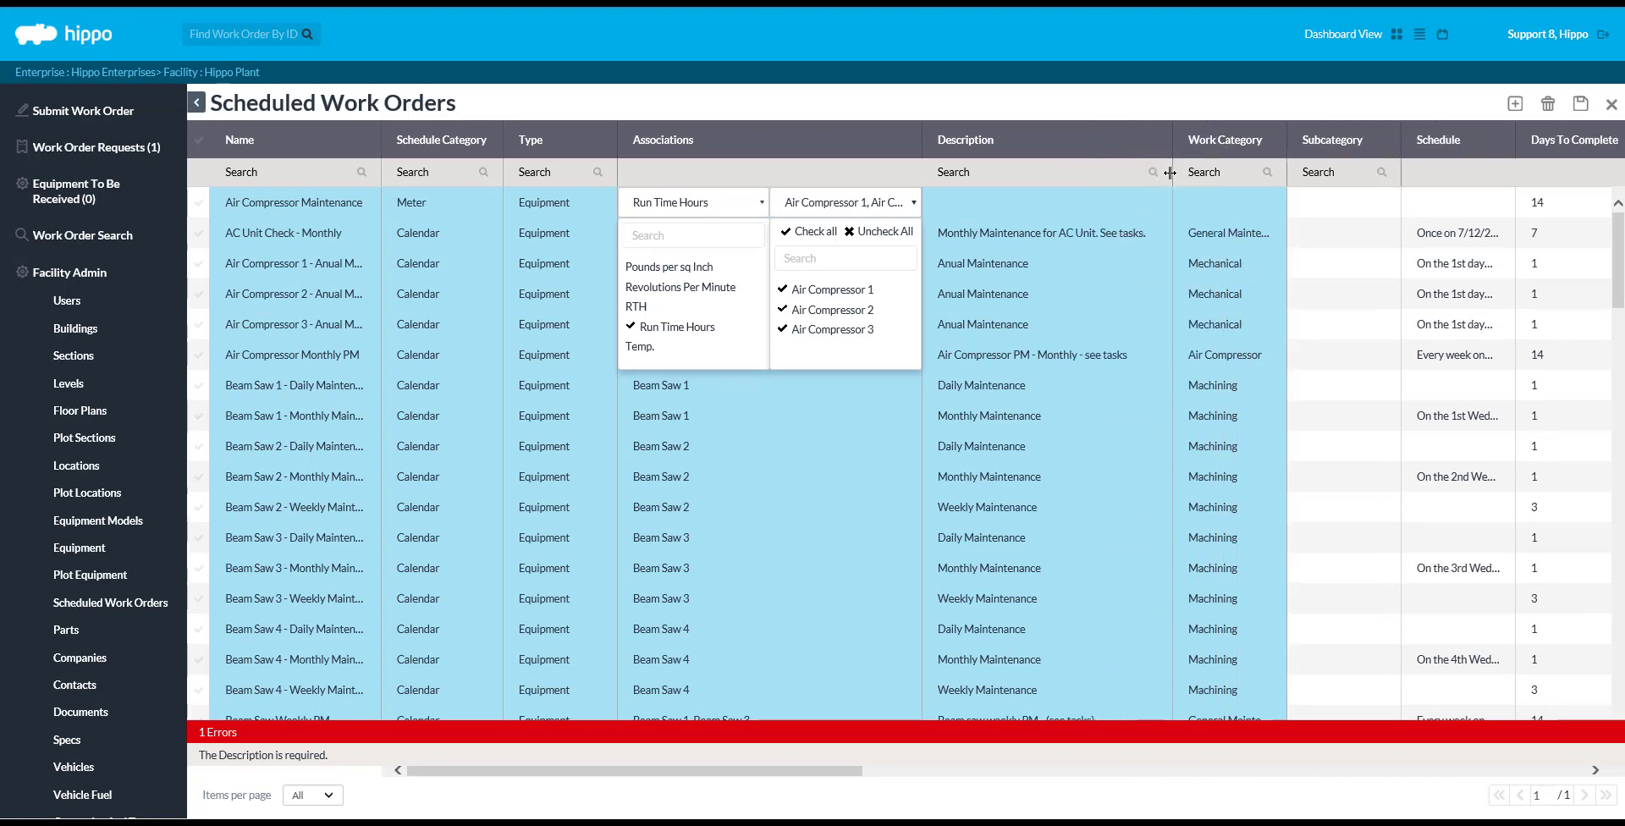
{"action": "left_click", "coordinate": [985, 203]}
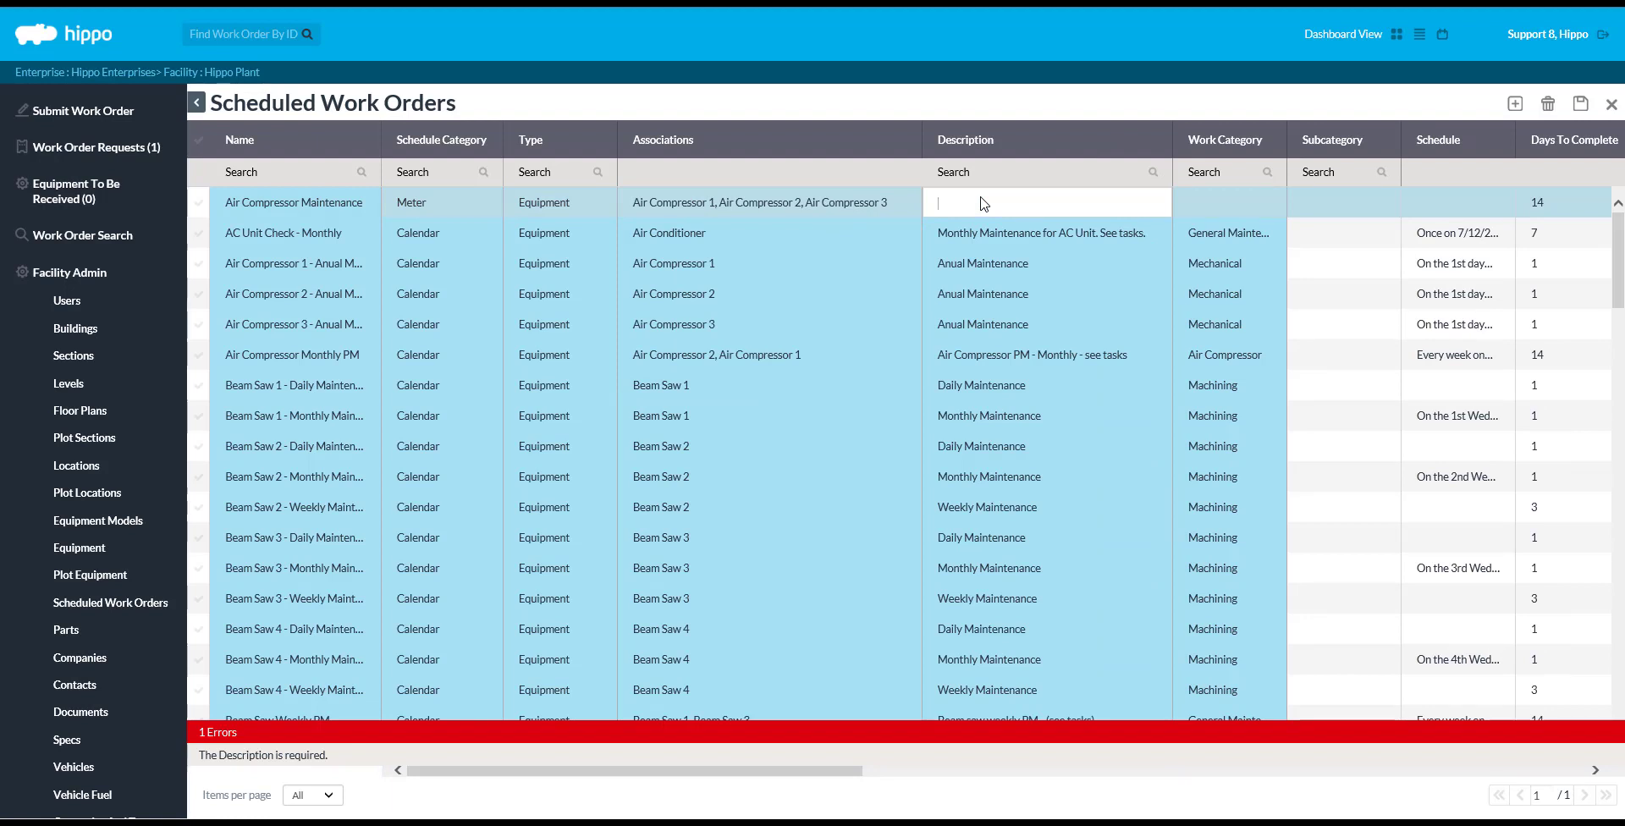
{"action": "type", "text": "Maintenance for Air Compressor"}
{"action": "left_click", "coordinate": [1203, 110]}
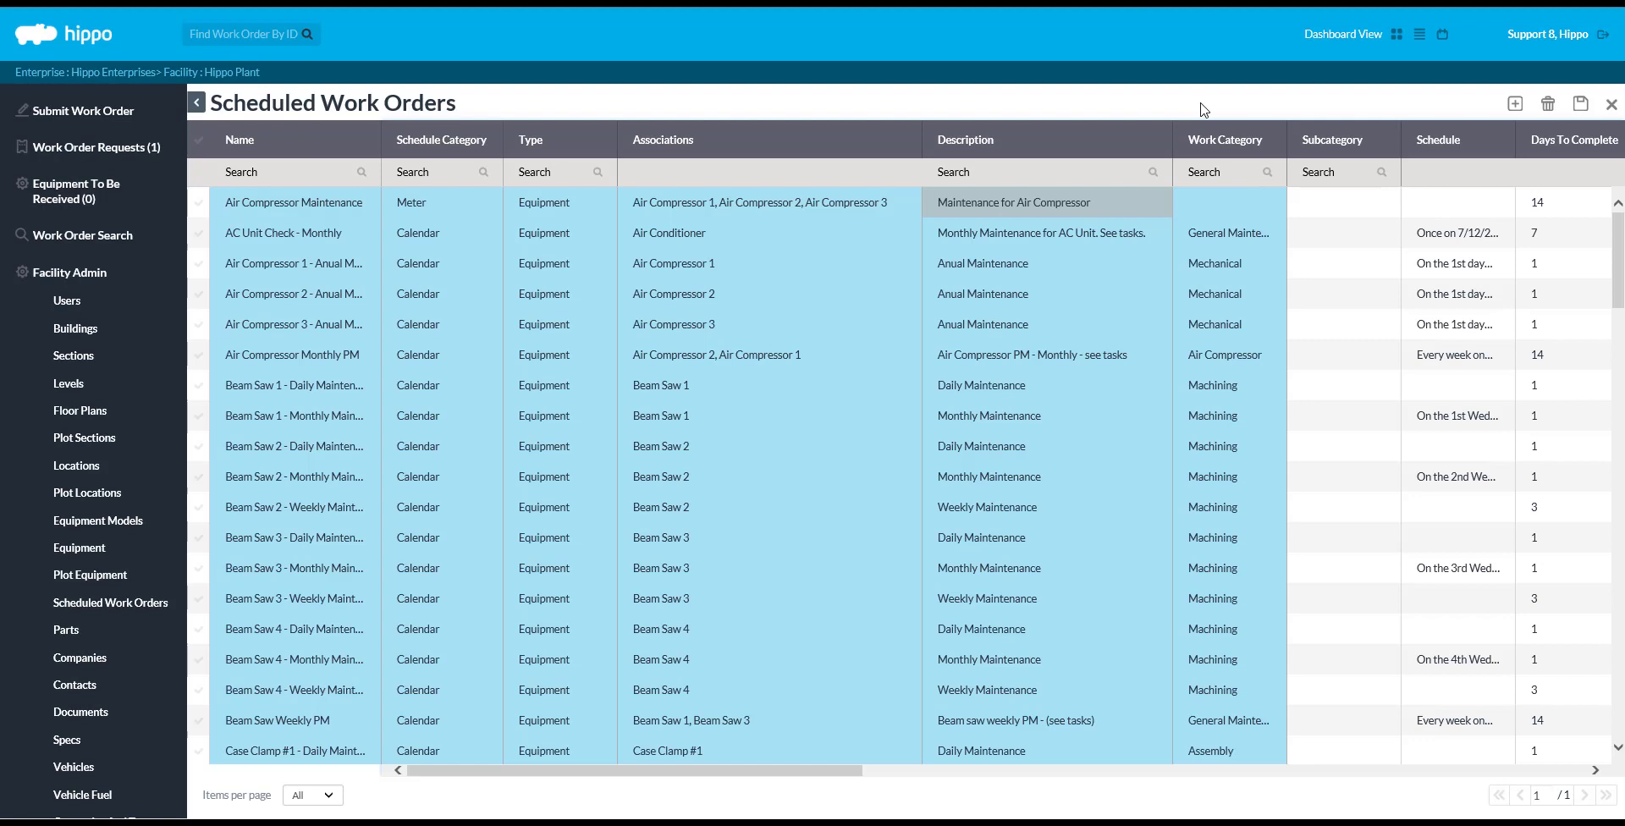
Step: Set the new work order's work category to General Maintenance and save the scheduled work orders
{"action": "left_click", "coordinate": [1259, 206]}
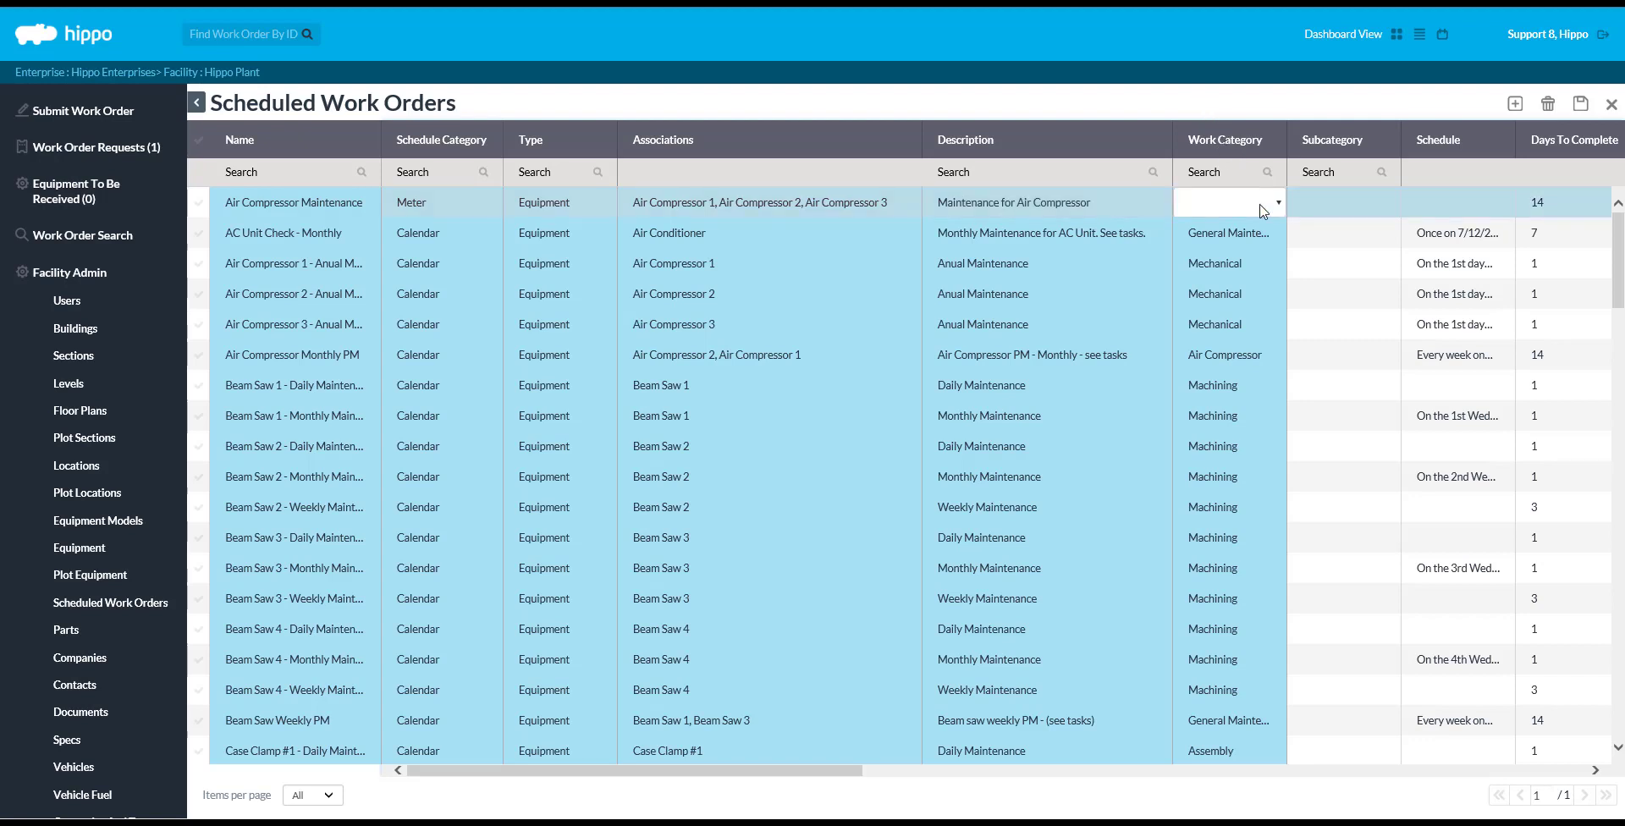
{"action": "left_click", "coordinate": [1263, 207]}
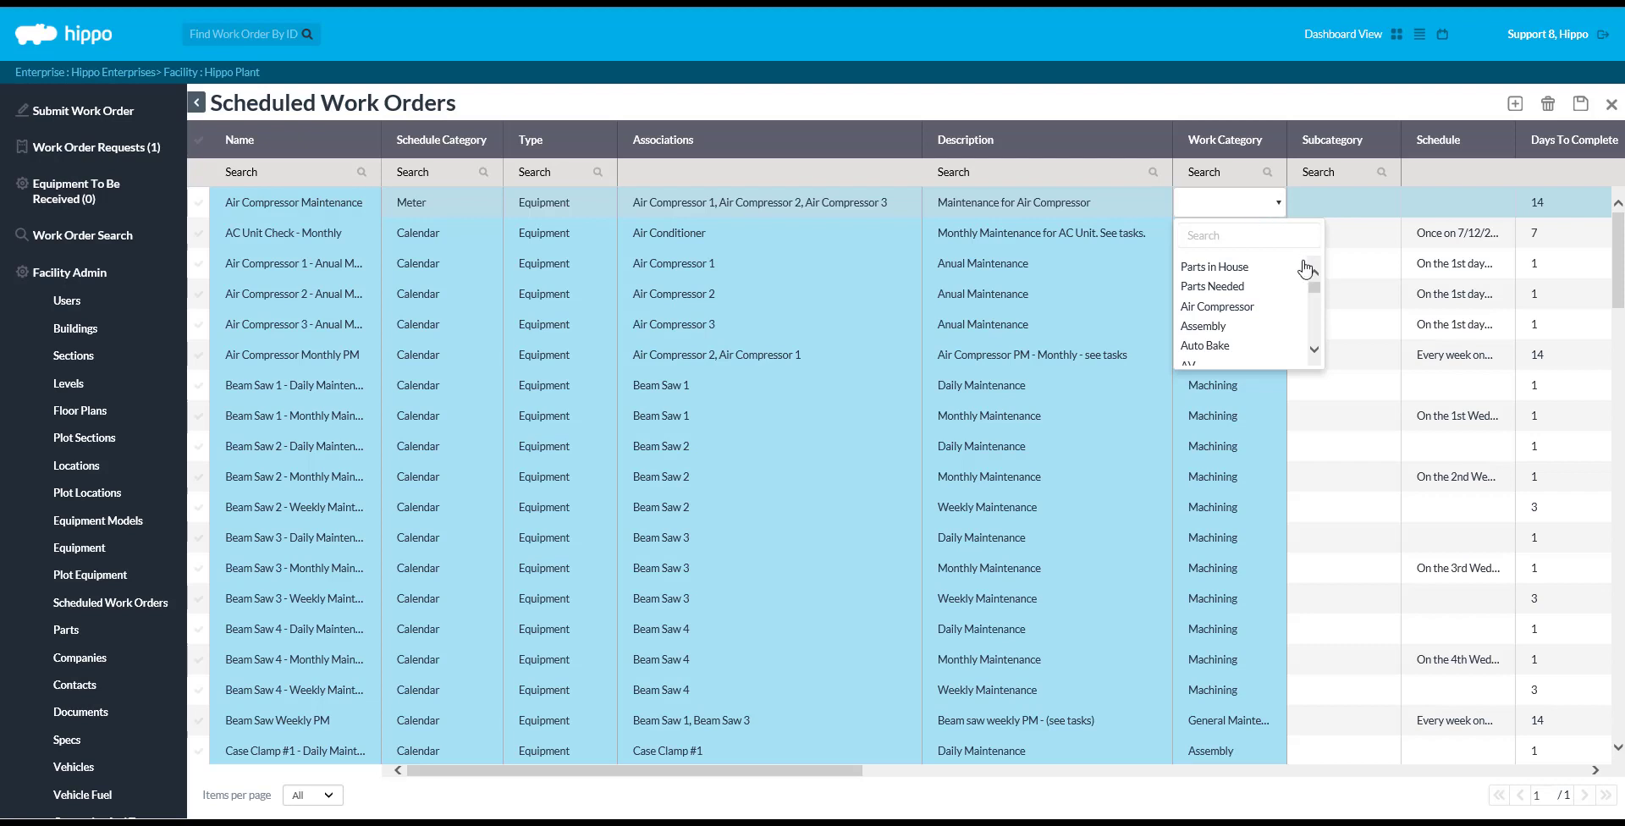
{"action": "left_click_drag", "start_coordinate": [1315, 289], "coordinate": [1317, 297]}
{"action": "scroll", "coordinate": [1318, 296], "scroll_direction": "down", "scroll_amount": 3}
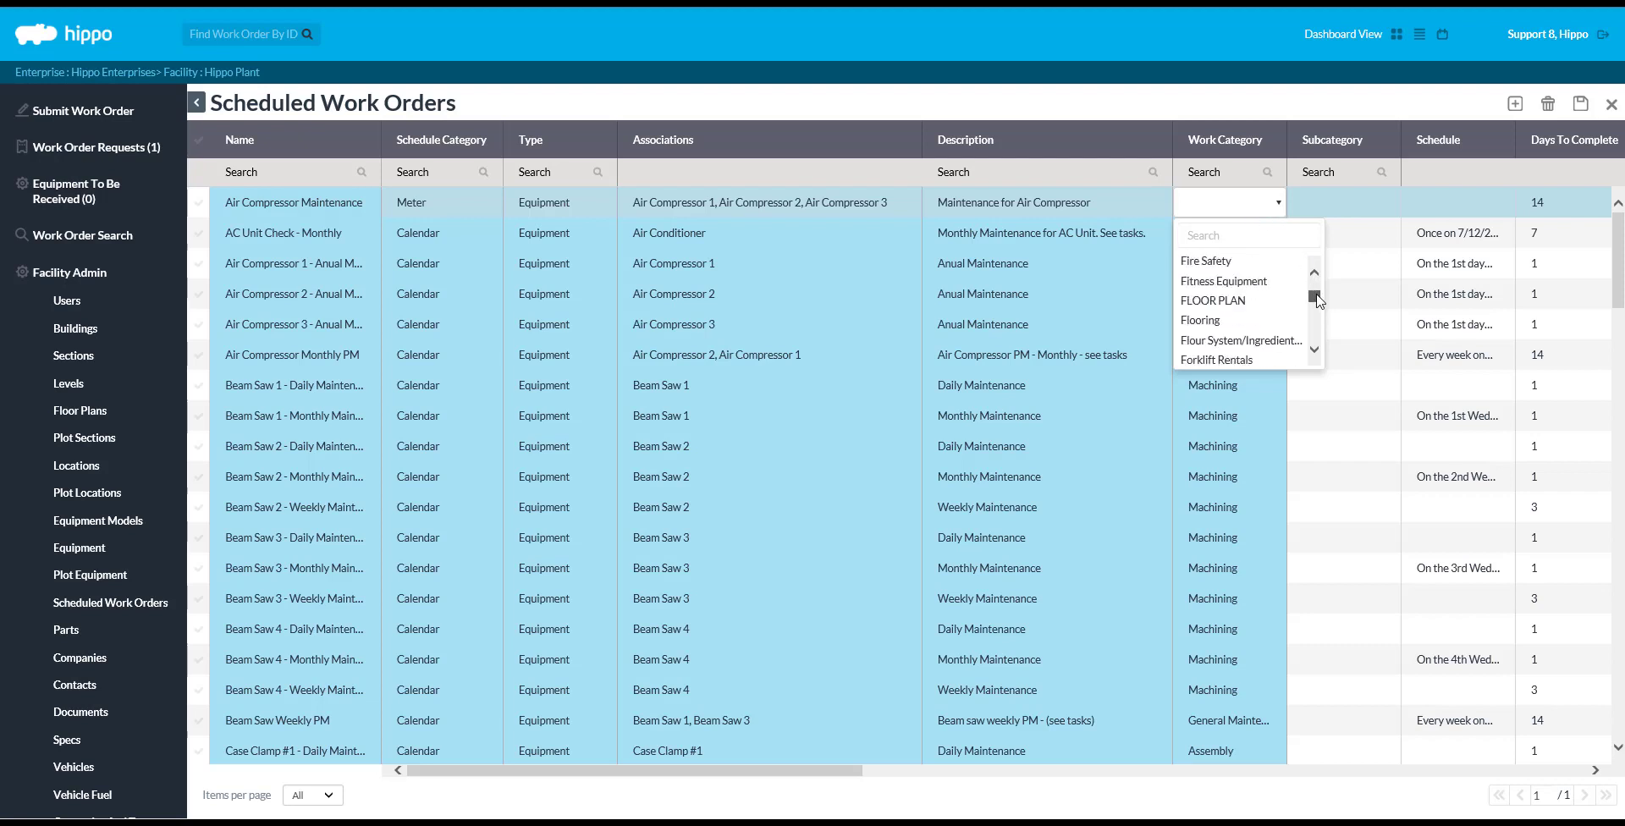
{"action": "left_click", "coordinate": [1315, 350]}
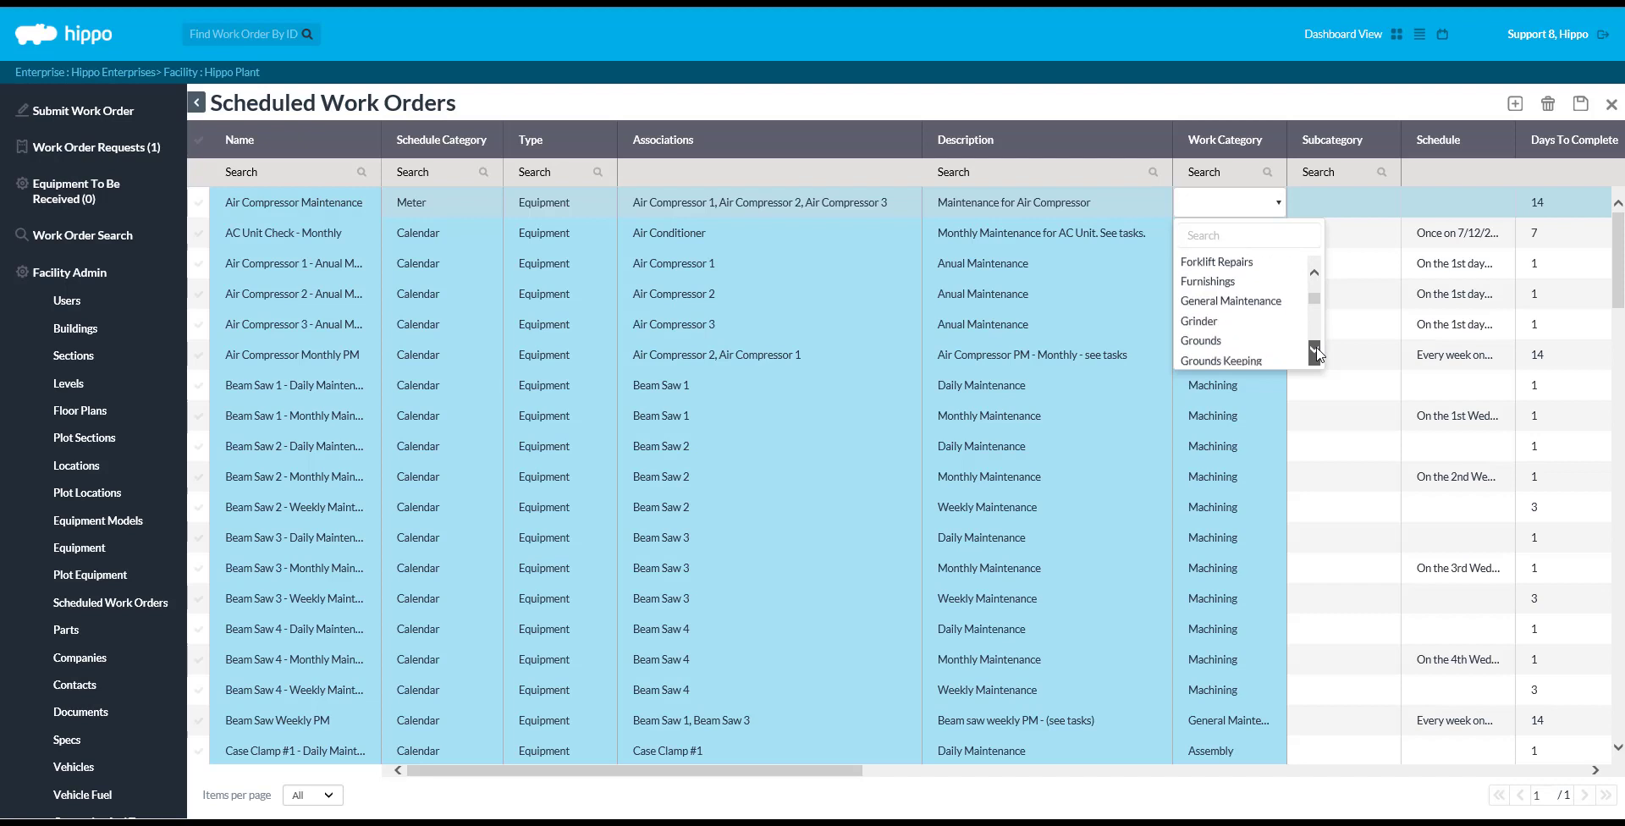
{"action": "left_click", "coordinate": [1264, 270]}
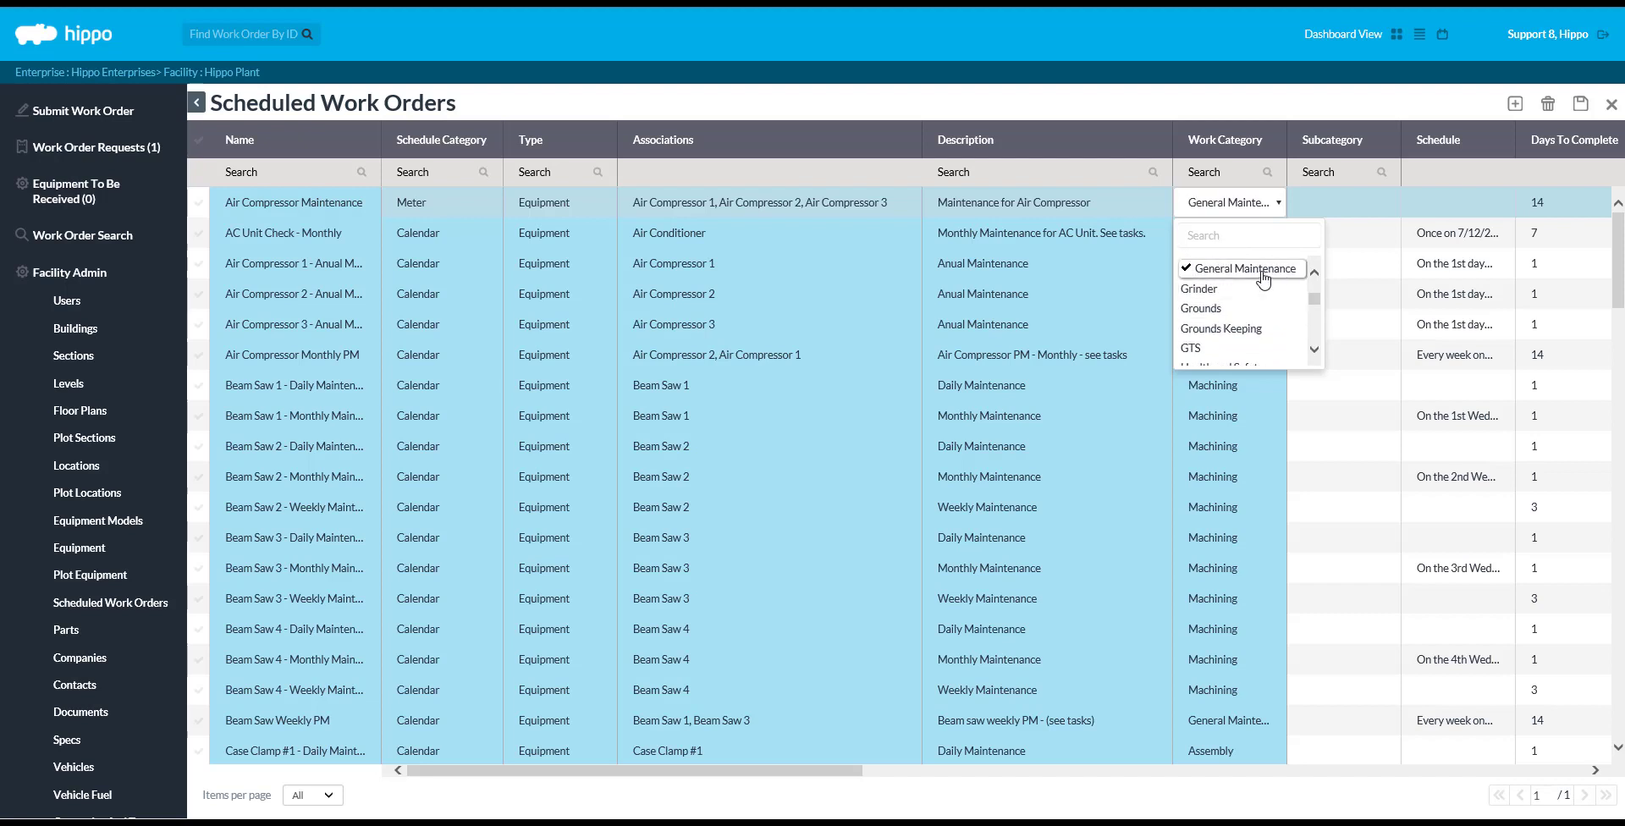
{"action": "left_click", "coordinate": [1580, 105]}
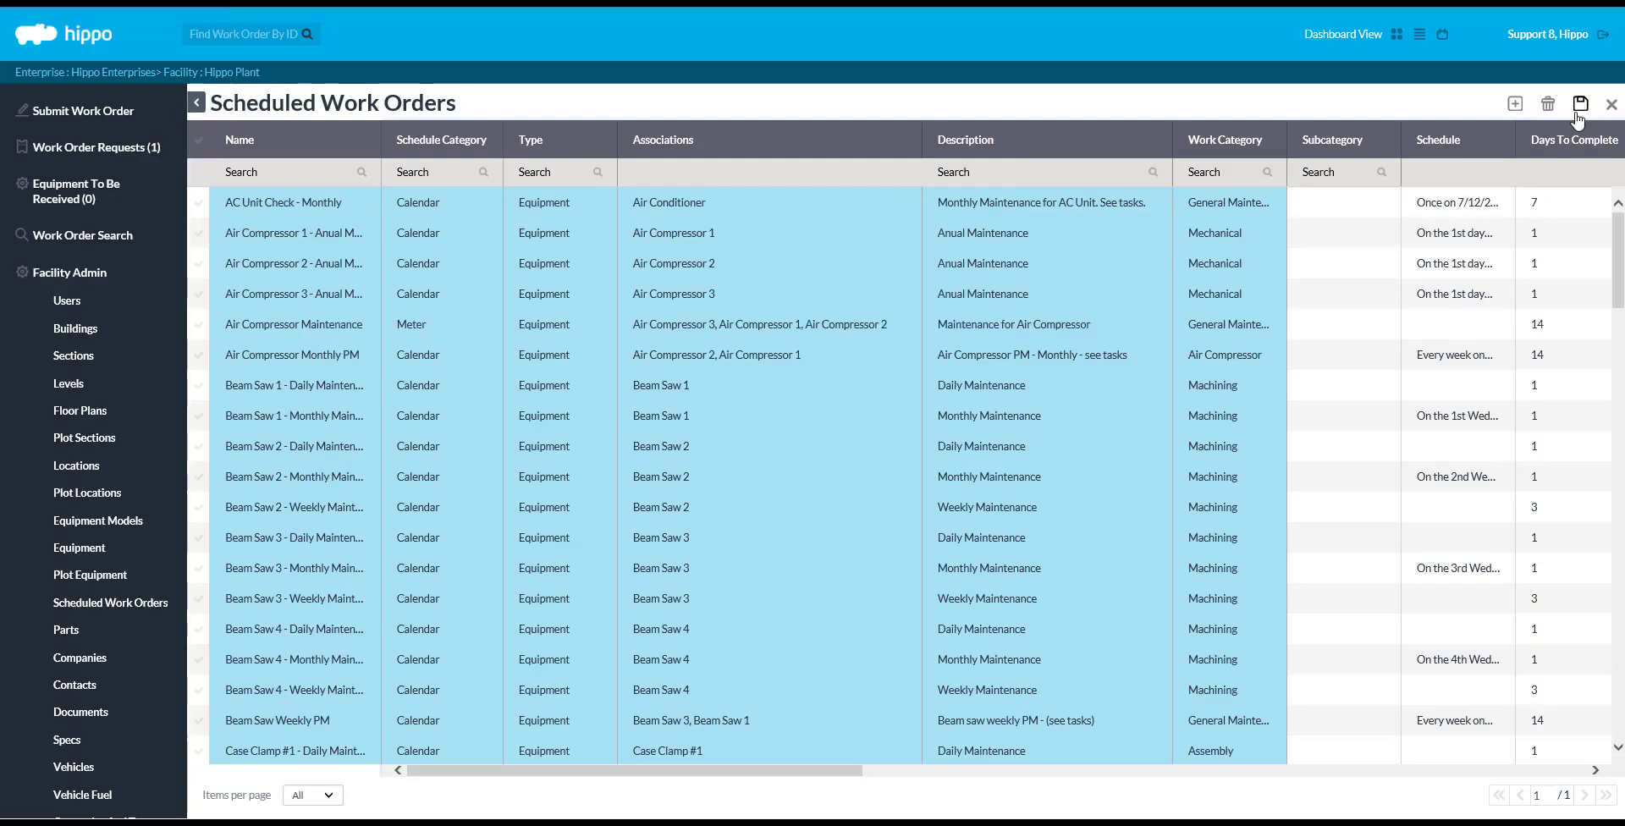
Step: Select the Air Compressor Maintenance work order and set its subcategory to Tools
{"action": "left_click", "coordinate": [202, 327]}
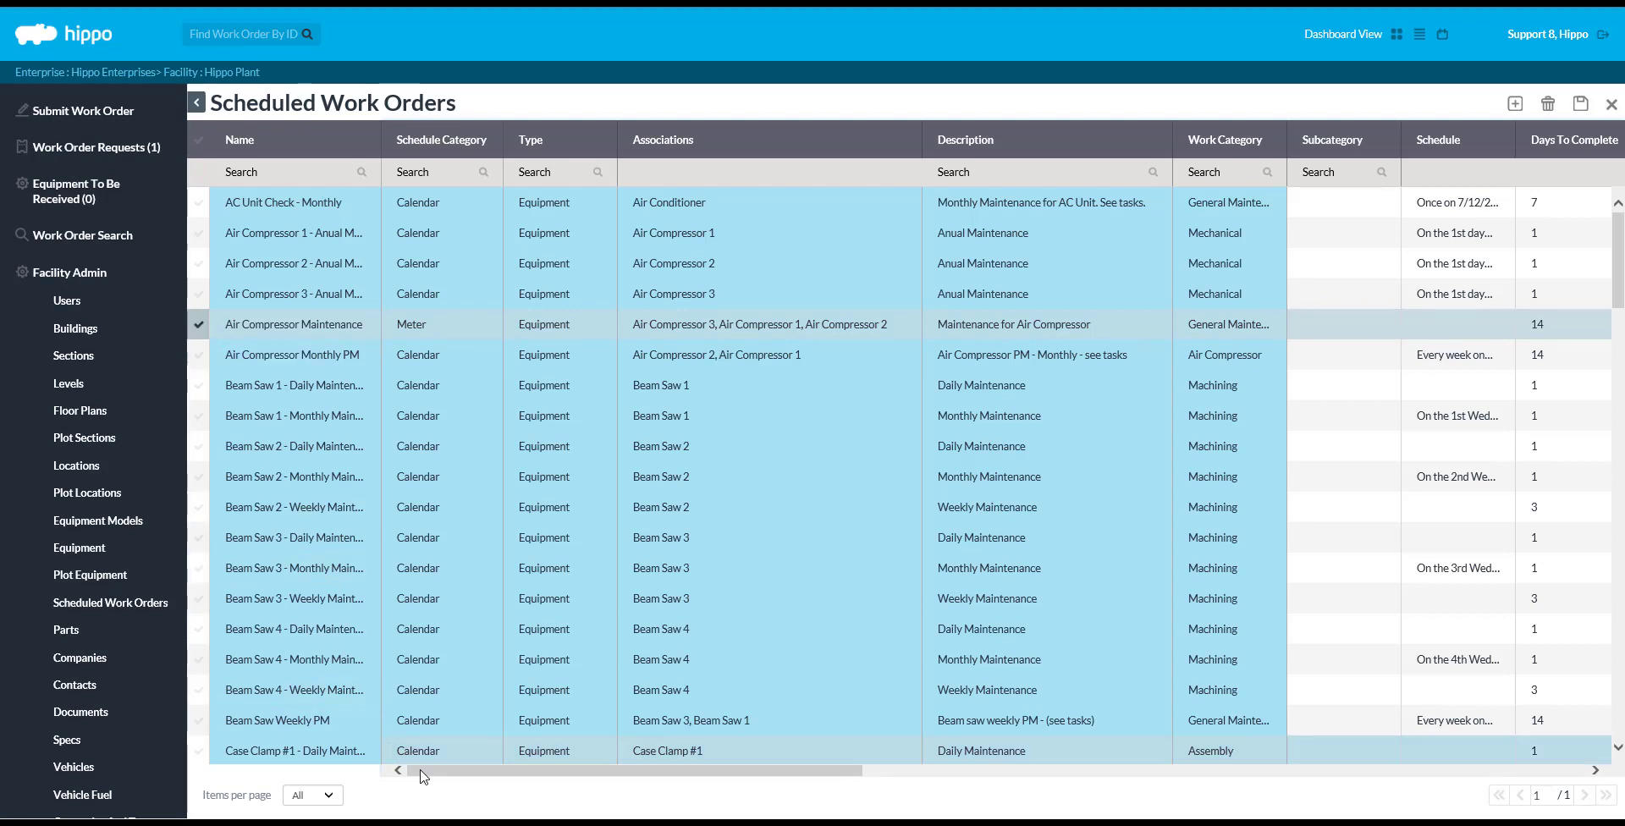
{"action": "left_click_drag", "start_coordinate": [435, 771], "coordinate": [769, 797]}
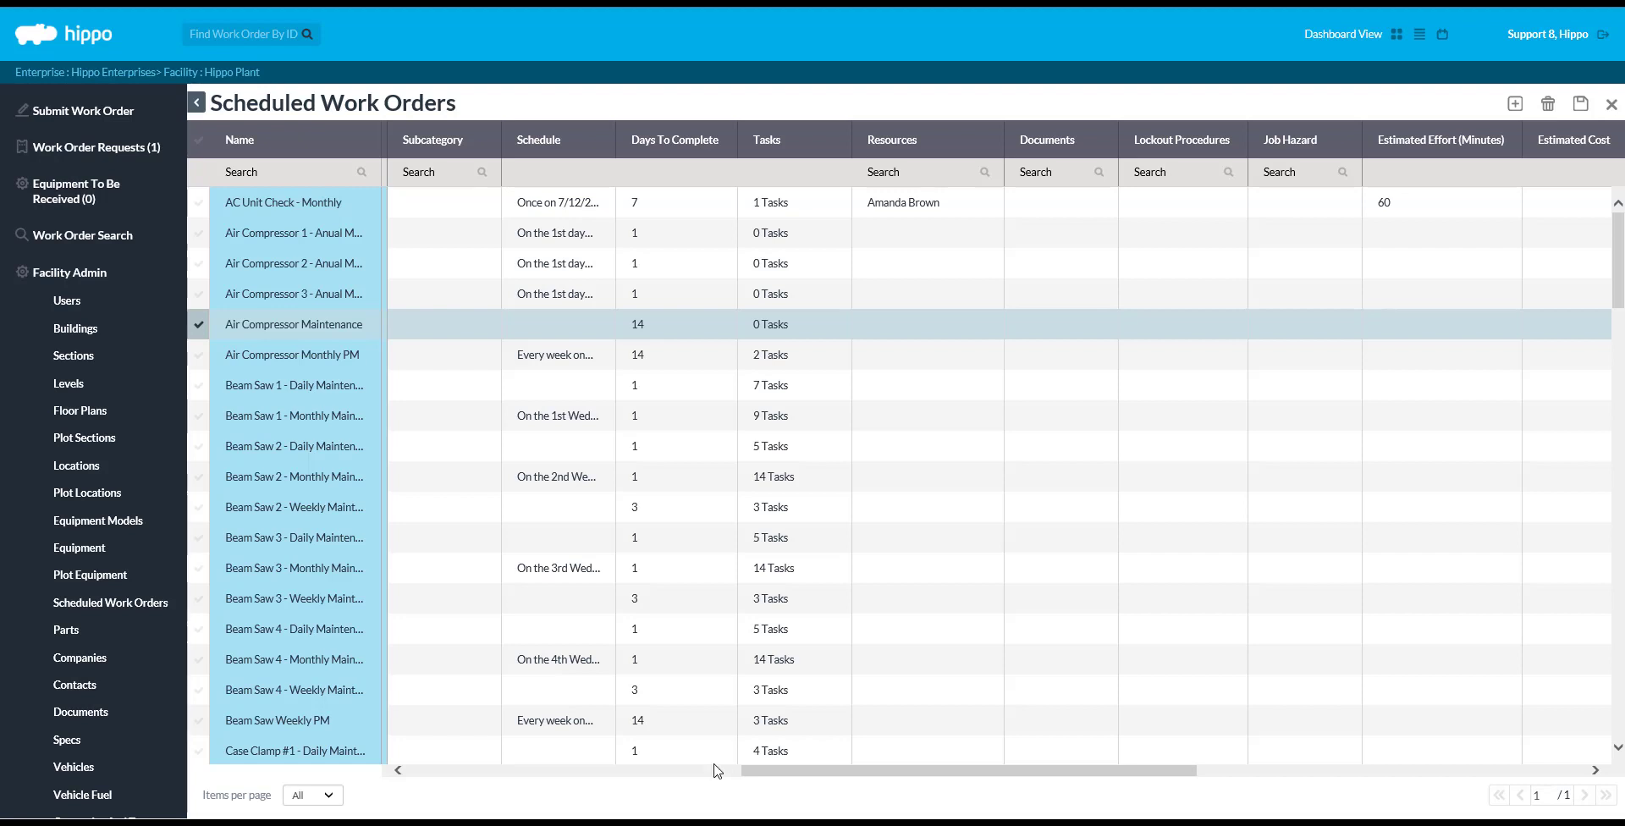
{"action": "left_click", "coordinate": [487, 337]}
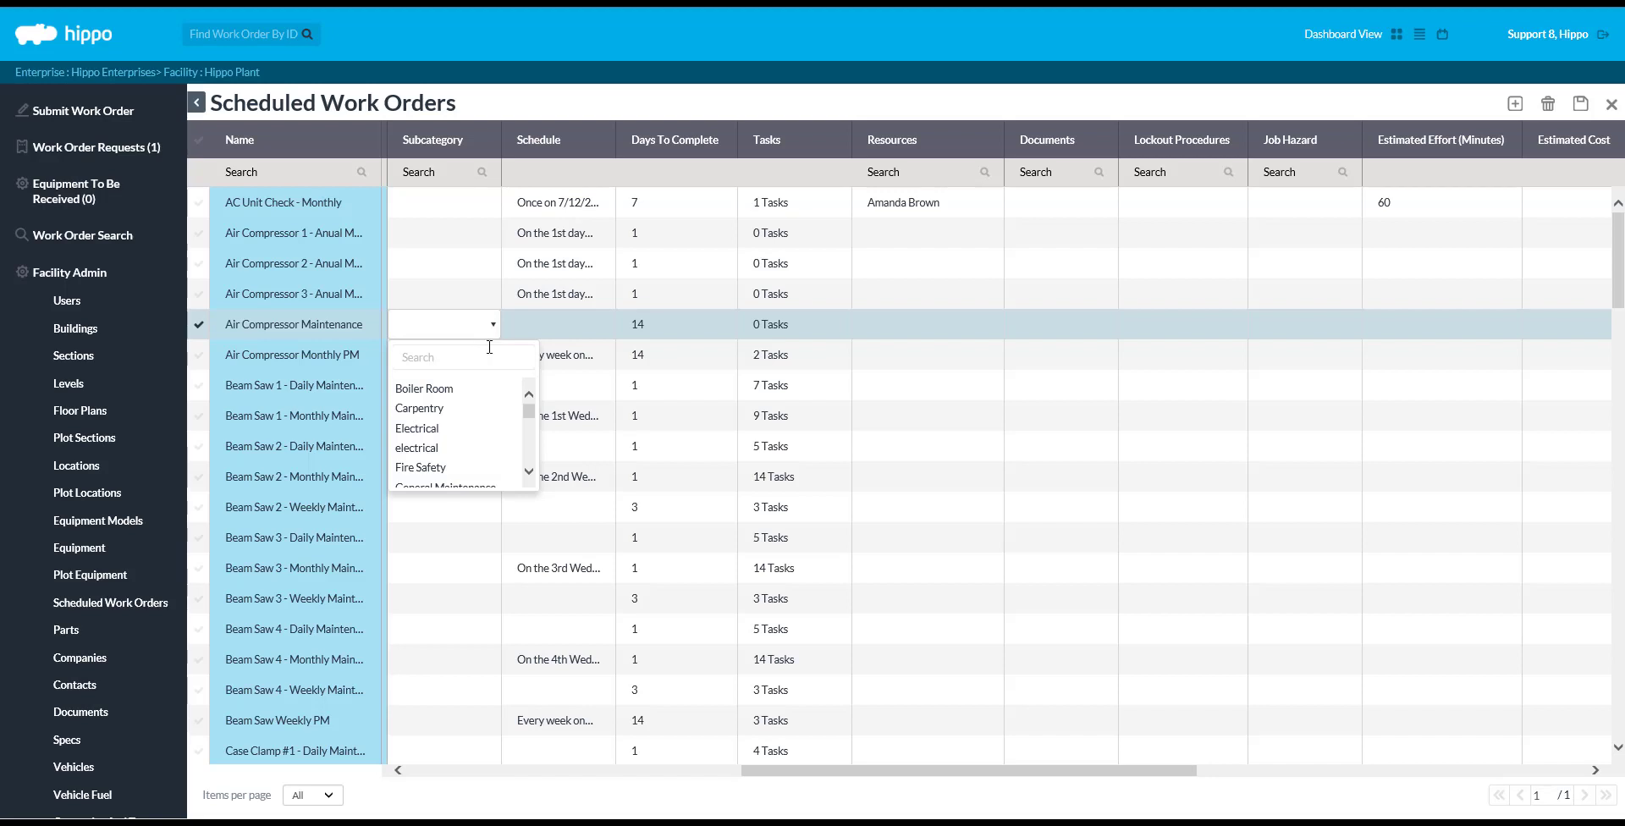
{"action": "left_click_drag", "start_coordinate": [530, 414], "coordinate": [530, 468]}
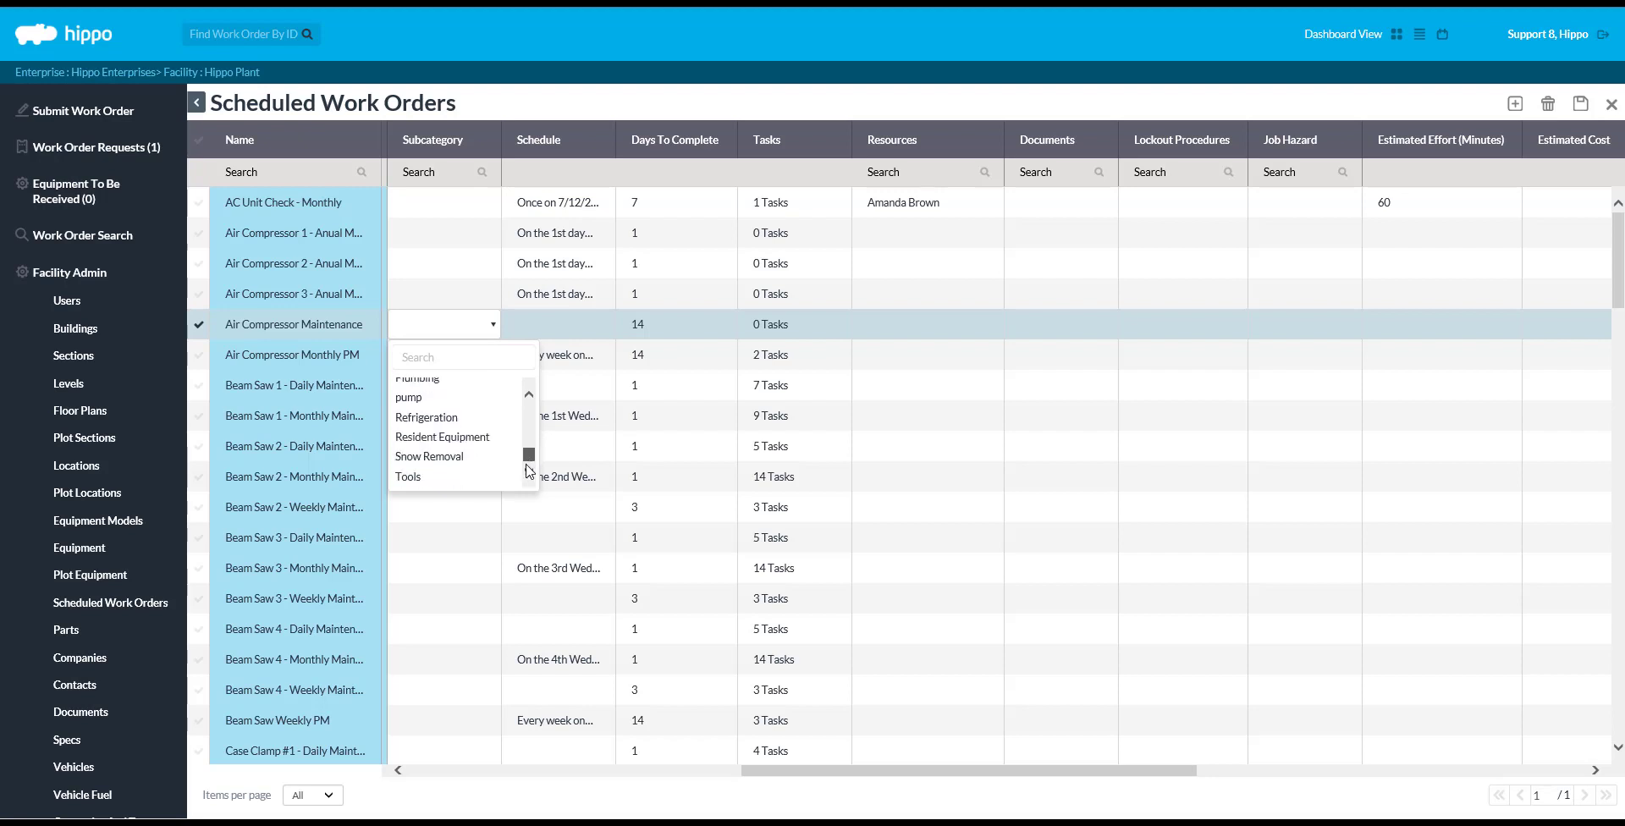
{"action": "left_click", "coordinate": [506, 477]}
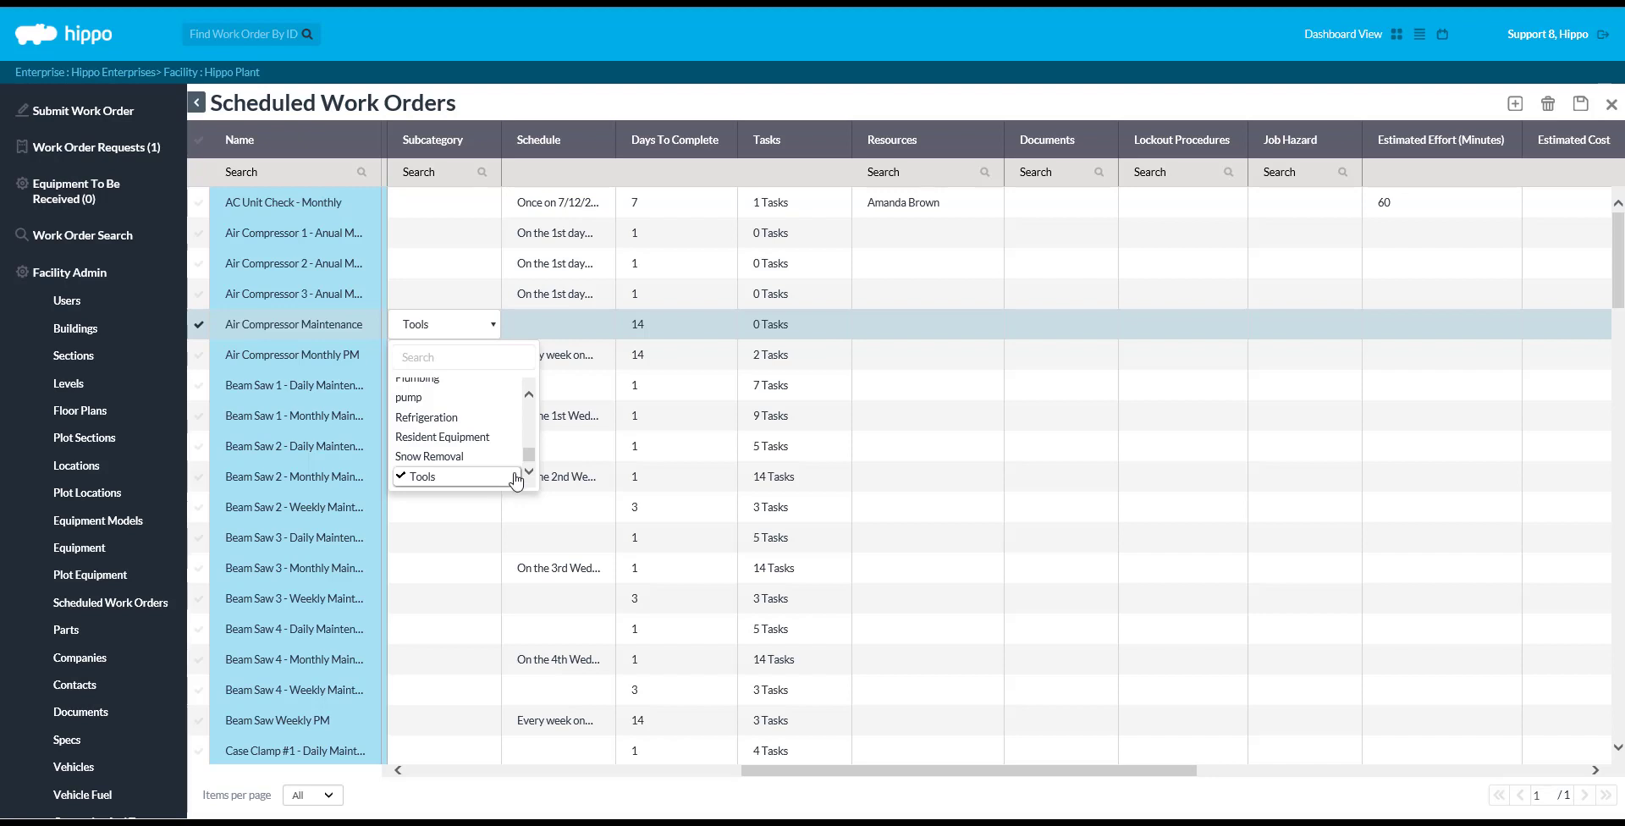
Step: Add a schedule to the Air Compressor Maintenance work order and enter 50 as its recurring meter interval
{"action": "left_click", "coordinate": [592, 333]}
{"action": "left_click", "coordinate": [590, 327]}
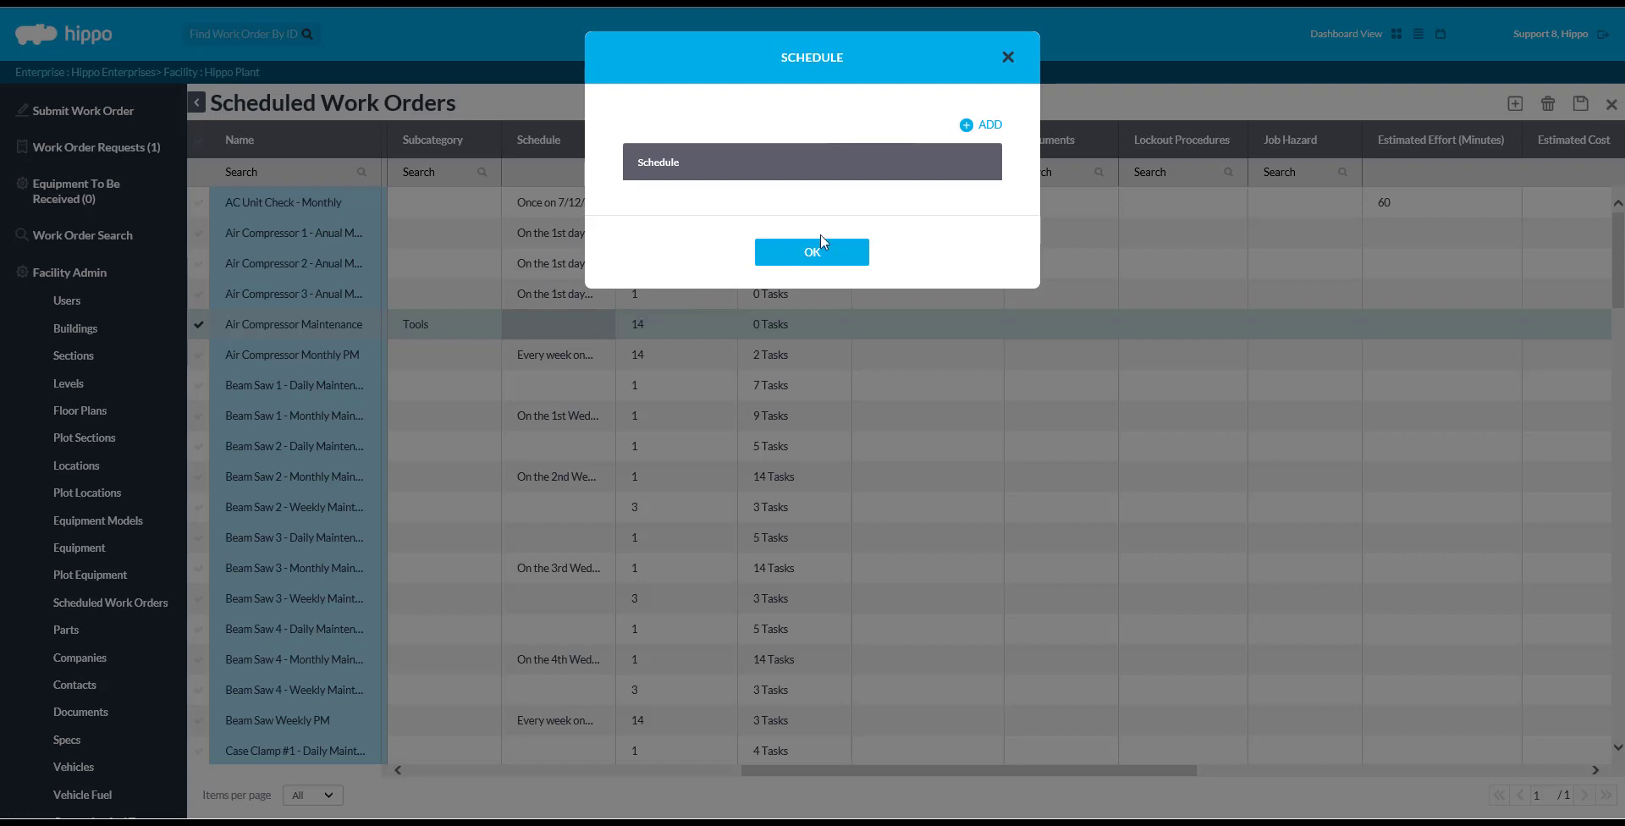
{"action": "left_click", "coordinate": [981, 127]}
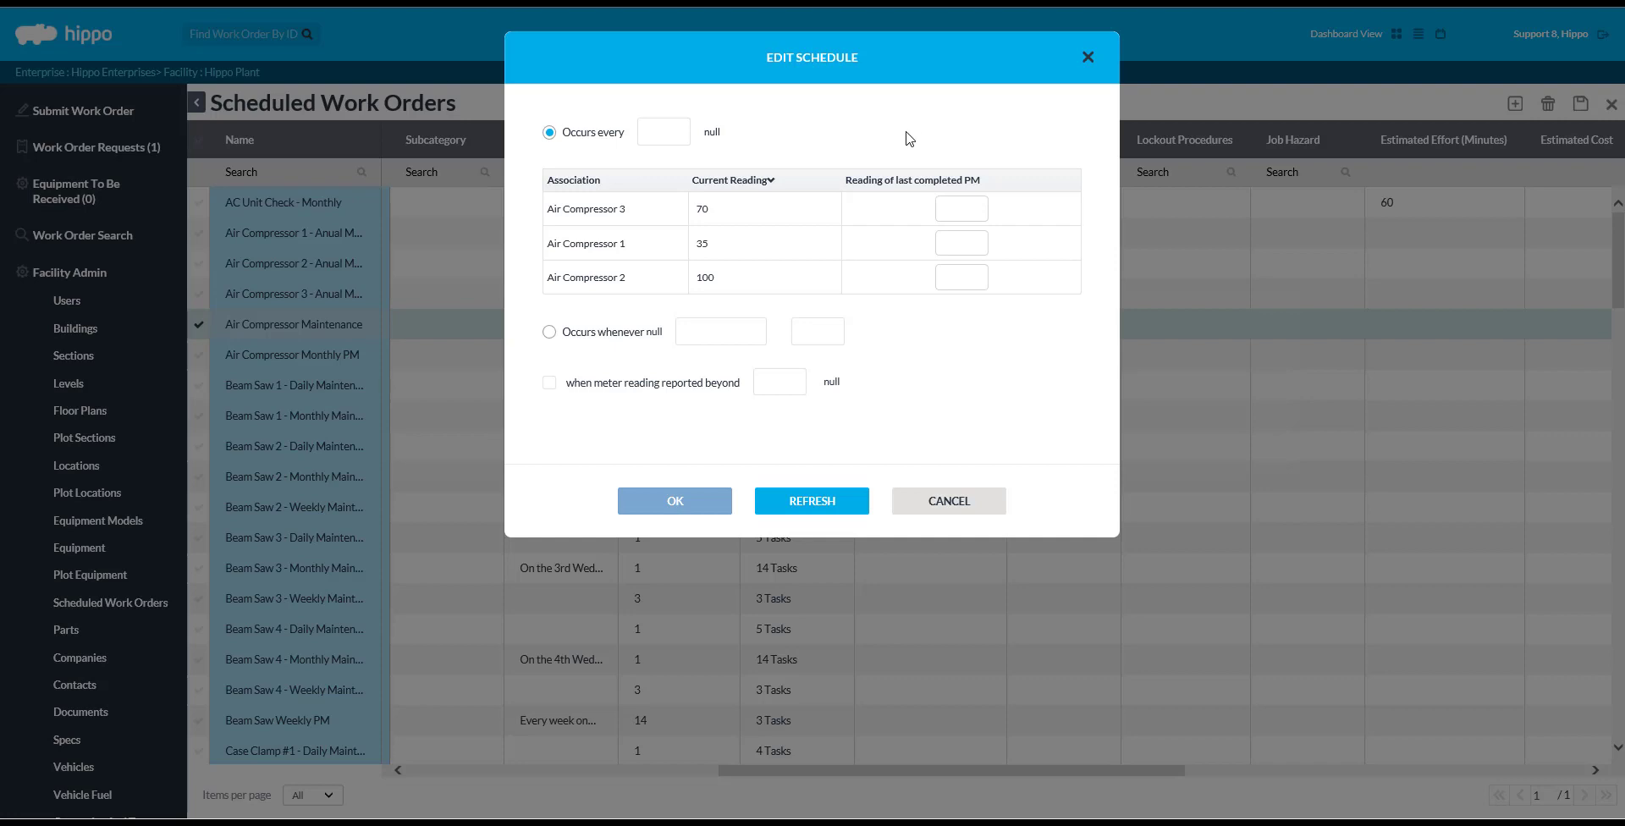
{"action": "left_click", "coordinate": [665, 126]}
{"action": "type", "text": "50"}
Step: Switch the schedule to occur whenever the meter reading is Greater than 100
{"action": "left_click", "coordinate": [550, 333]}
{"action": "left_click", "coordinate": [697, 342]}
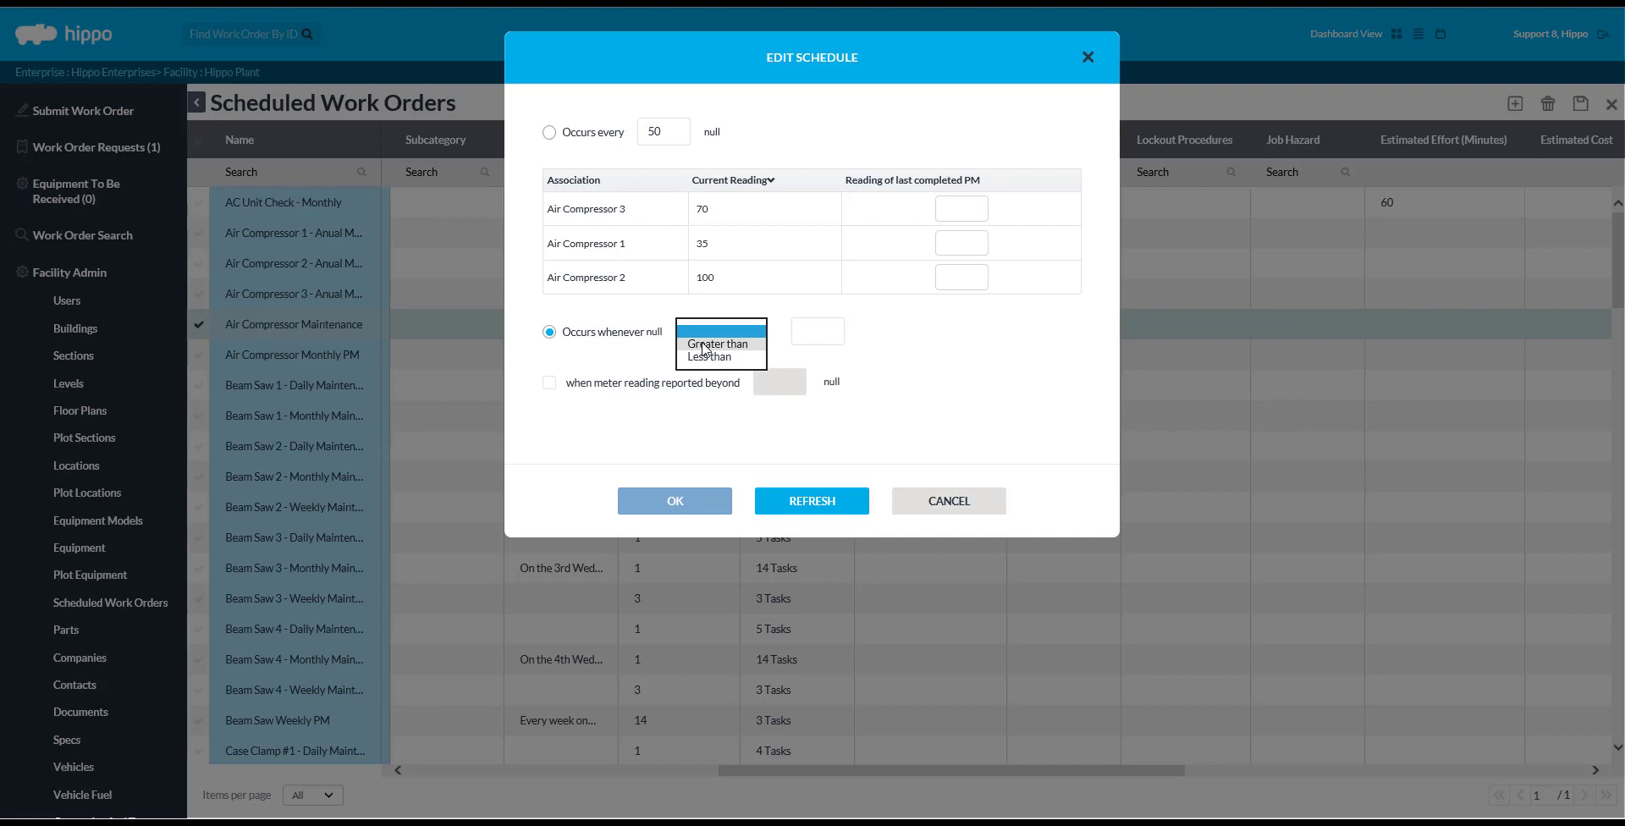
{"action": "left_click", "coordinate": [703, 346]}
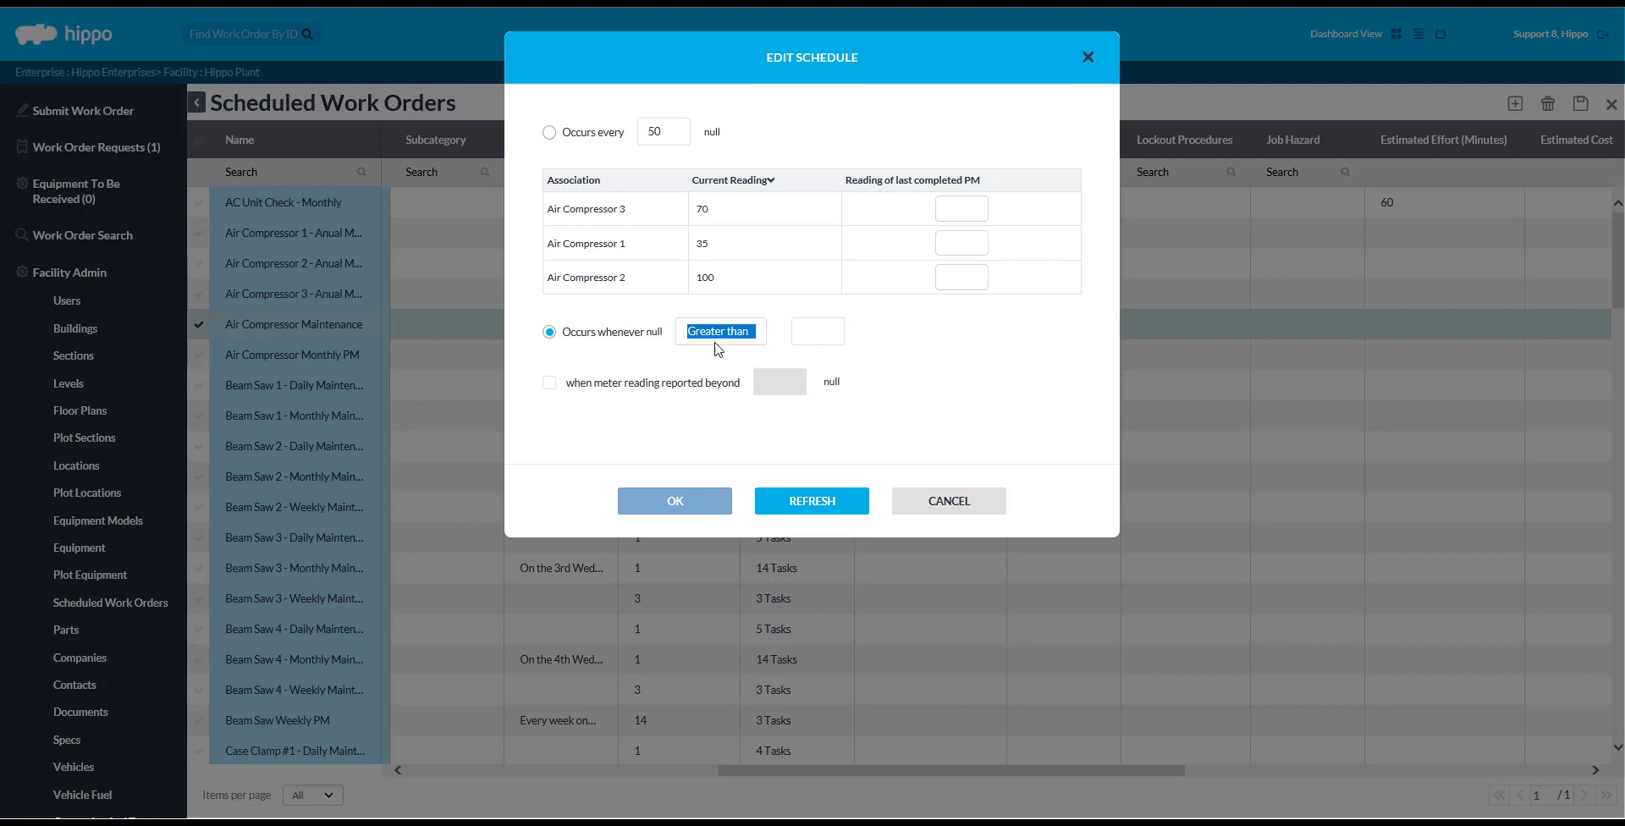
{"action": "left_click", "coordinate": [813, 332]}
{"action": "type", "text": "100"}
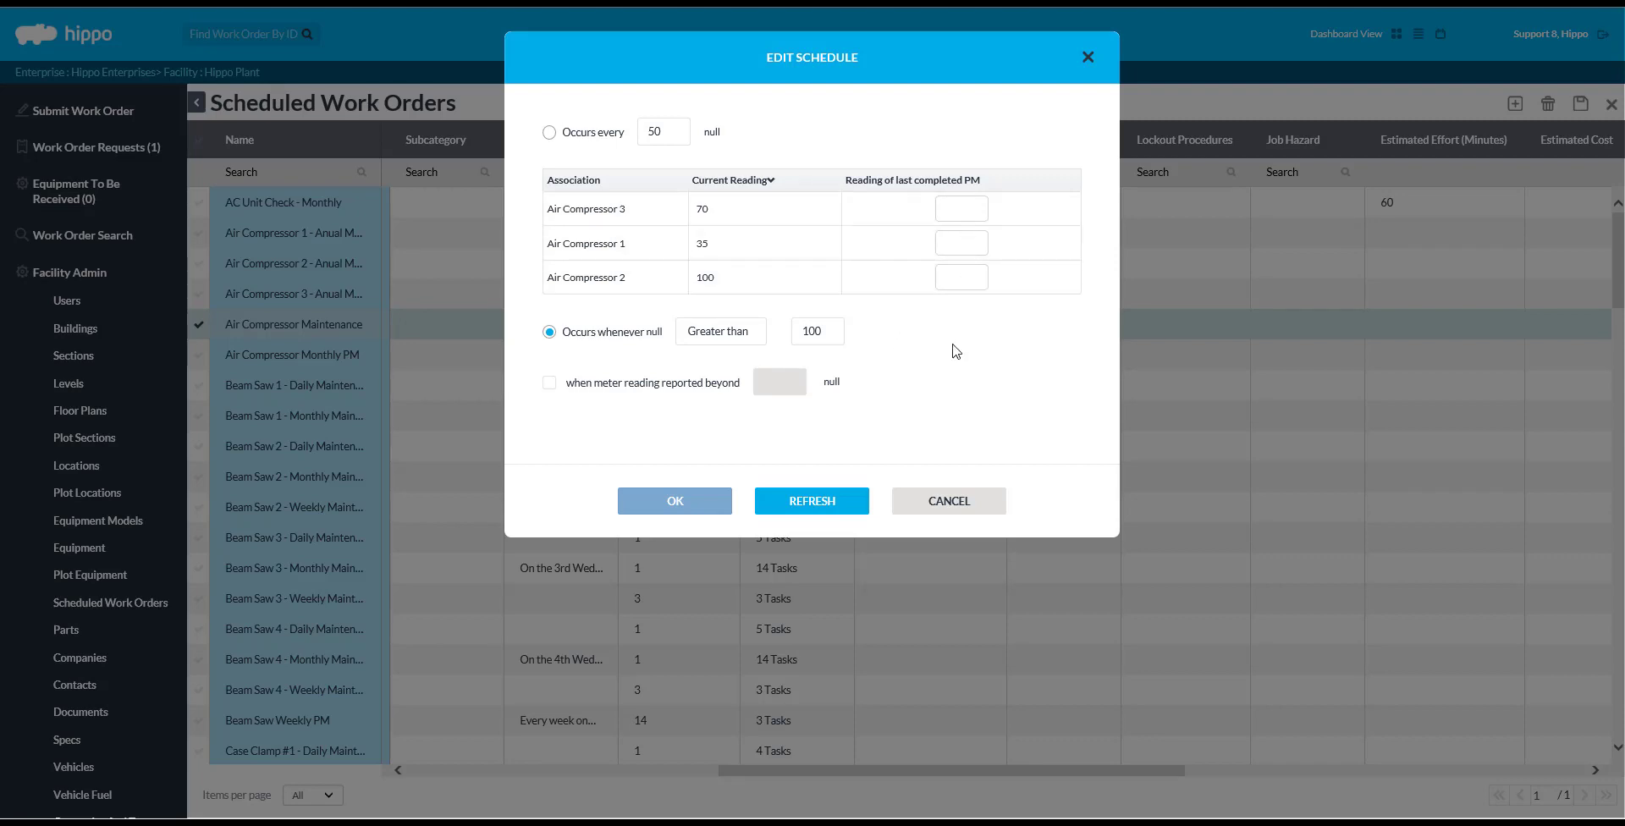
Step: Enter last completed PM readings of 70, 35 and 100 for Air Compressors 3, 1 and 2, then refresh and accept the schedule
{"action": "type", "text": "70"}
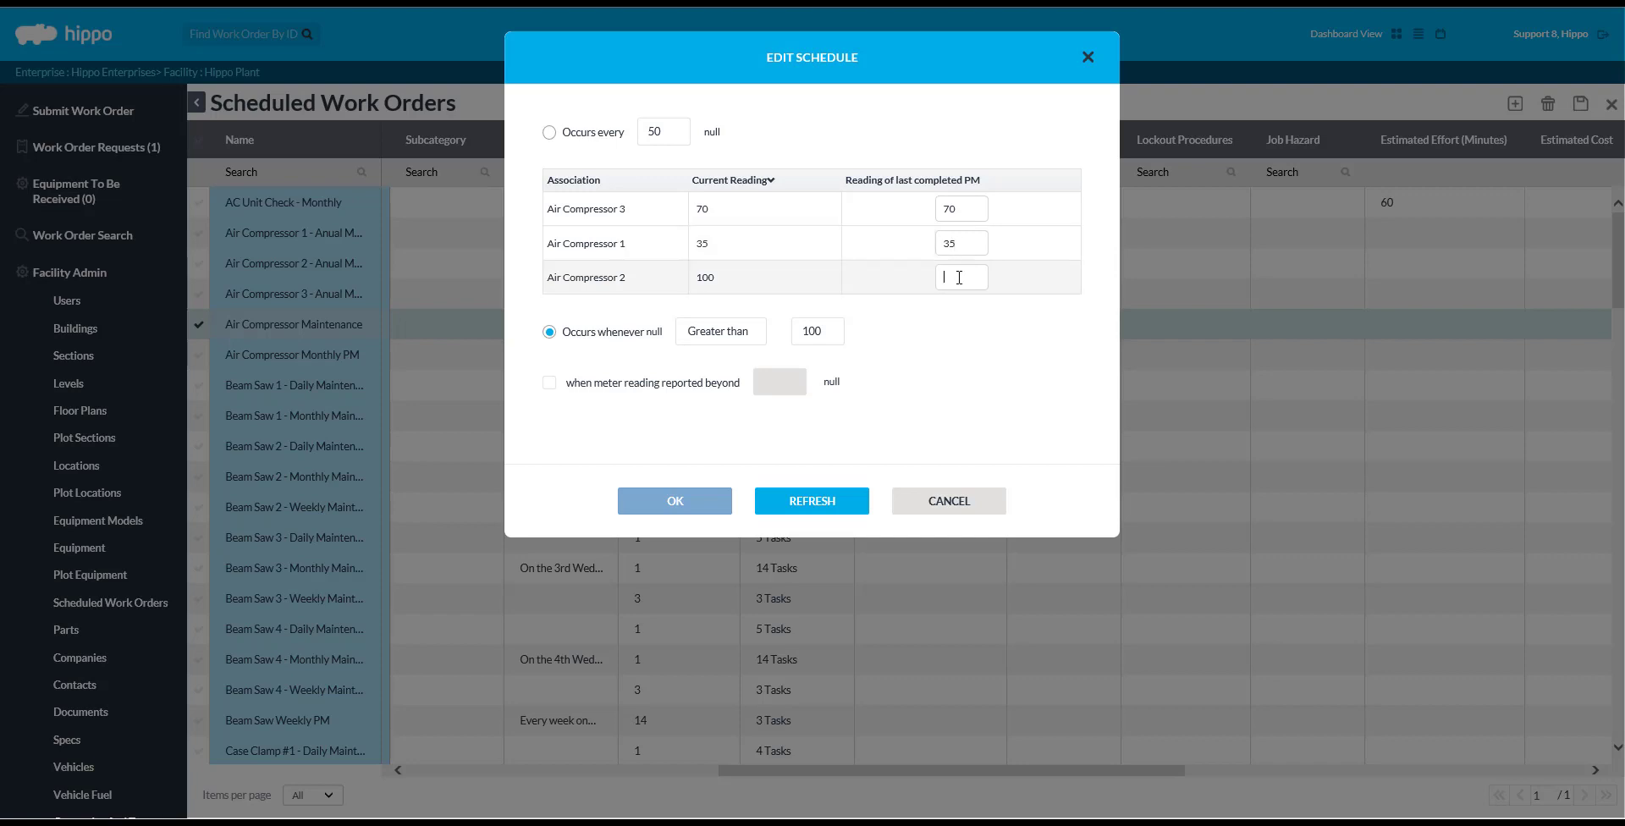
{"action": "left_click", "coordinate": [959, 277]}
{"action": "type", "text": "100"}
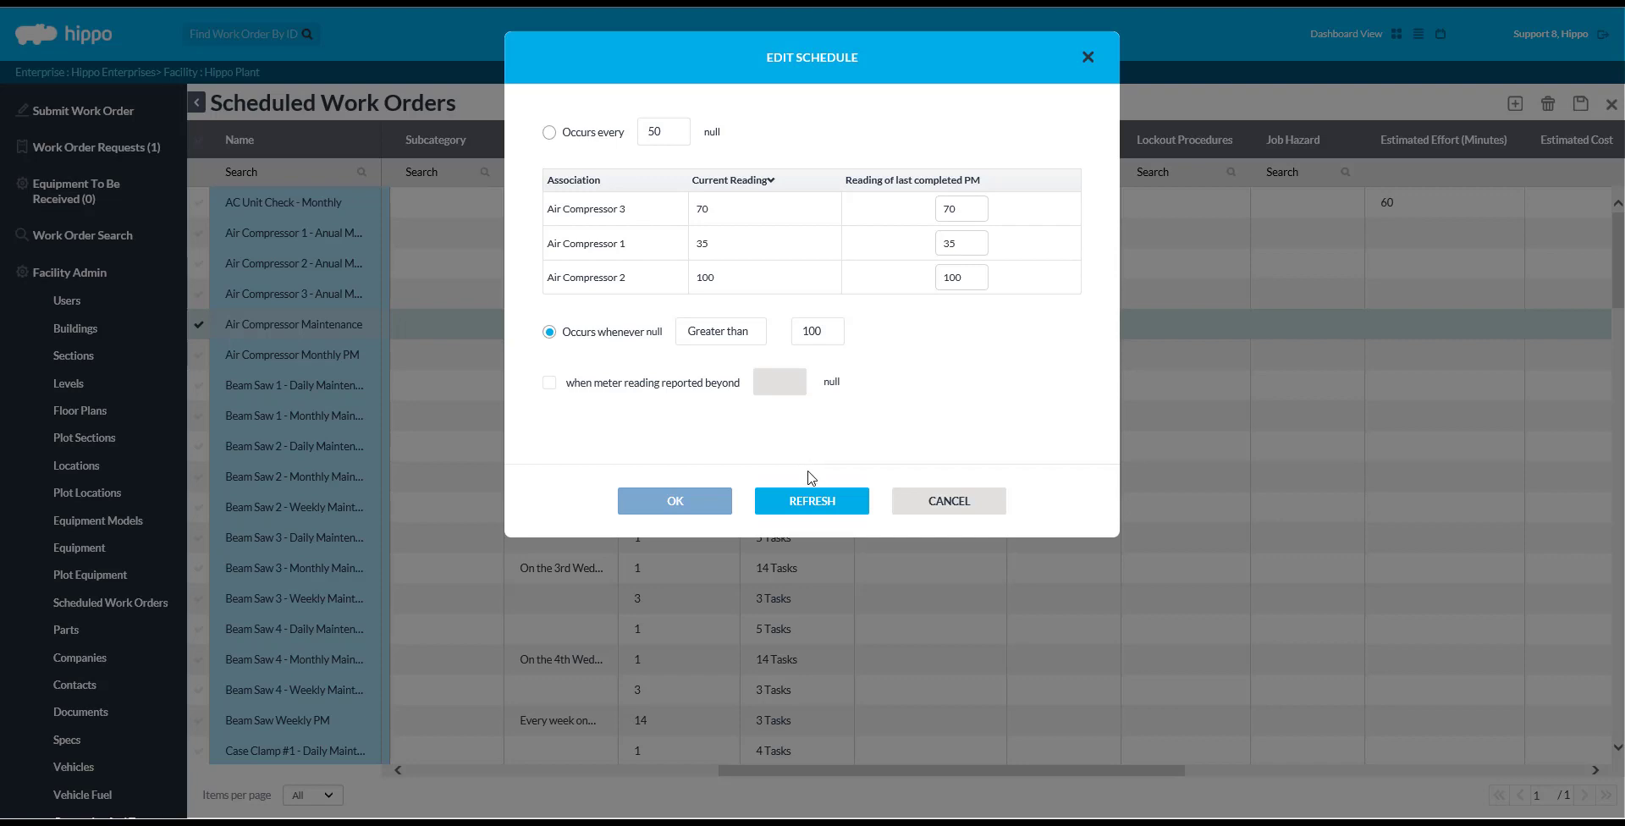
{"action": "left_click", "coordinate": [810, 502]}
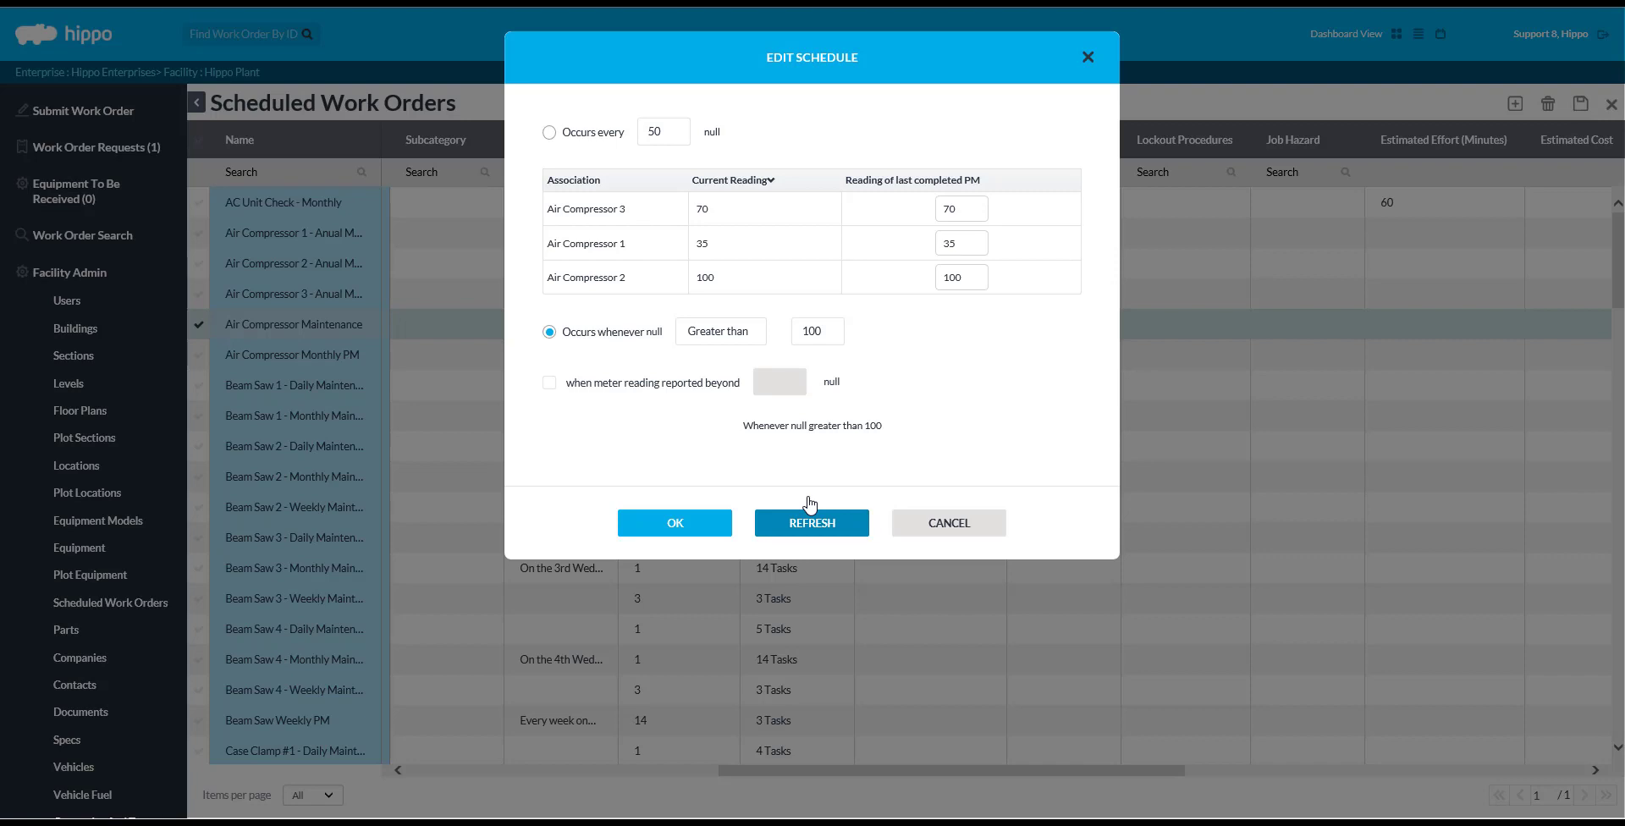
{"action": "left_click", "coordinate": [675, 522]}
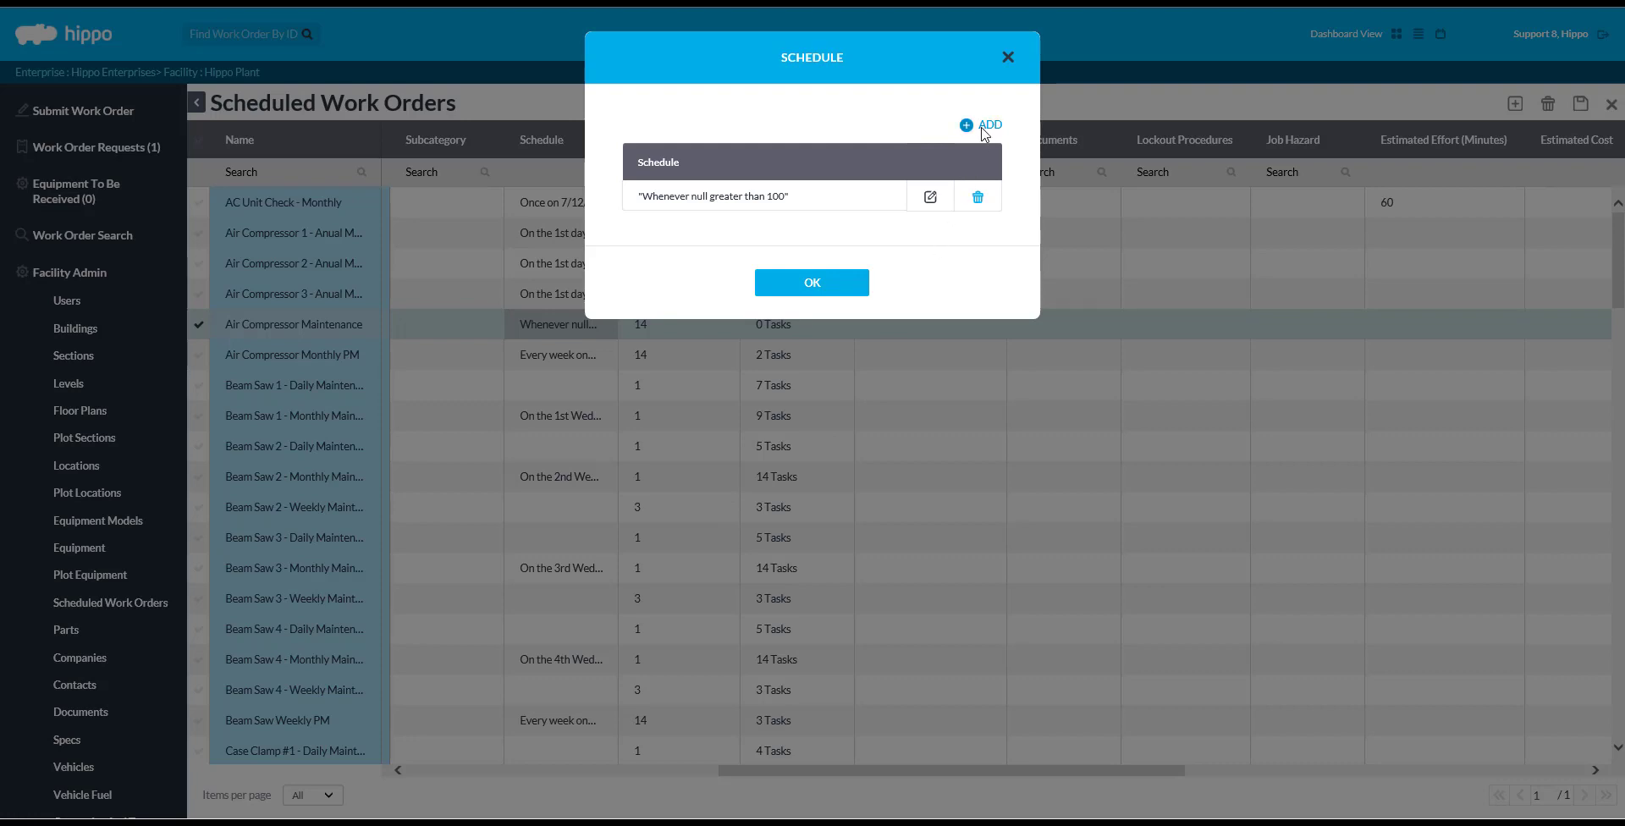
{"action": "left_click", "coordinate": [812, 285]}
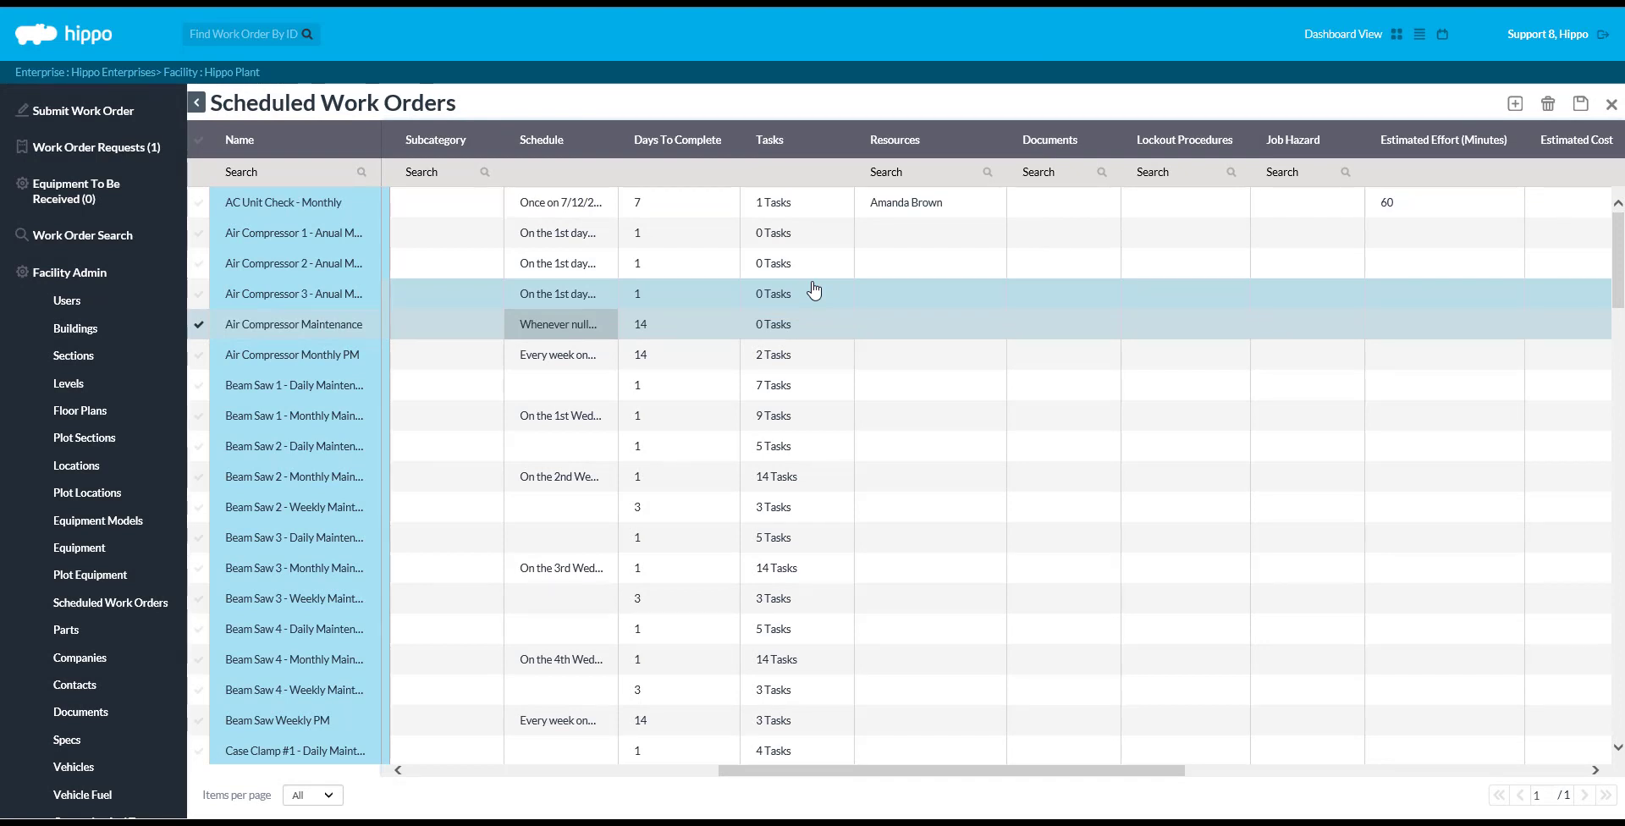
Step: Set the Air Compressor Maintenance work order's days to complete to 7
{"action": "left_click", "coordinate": [657, 327]}
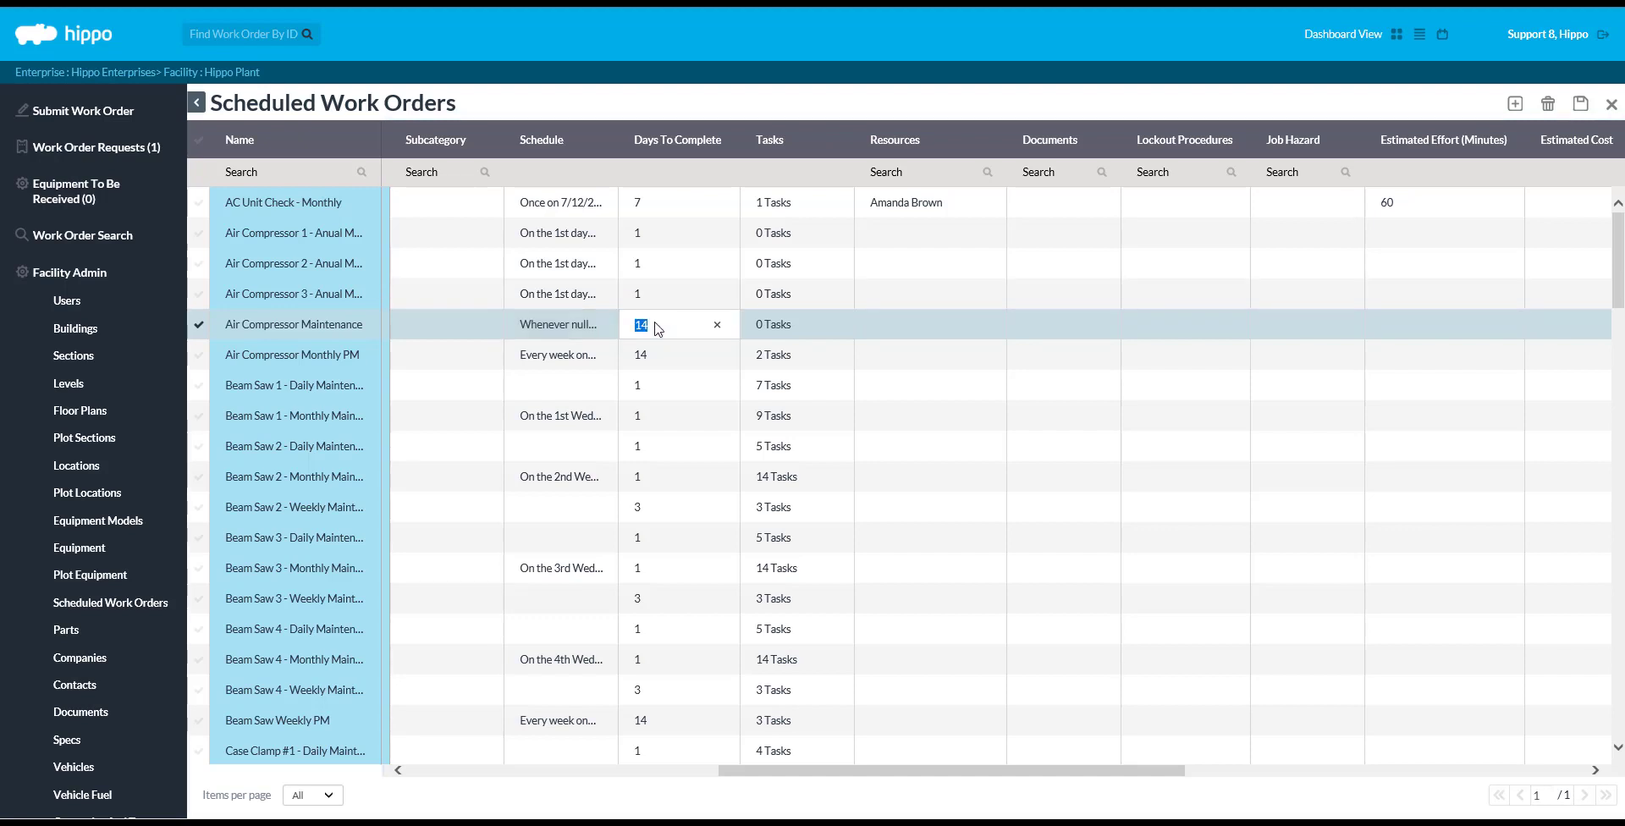
{"action": "type", "text": "7"}
{"action": "left_click", "coordinate": [800, 339]}
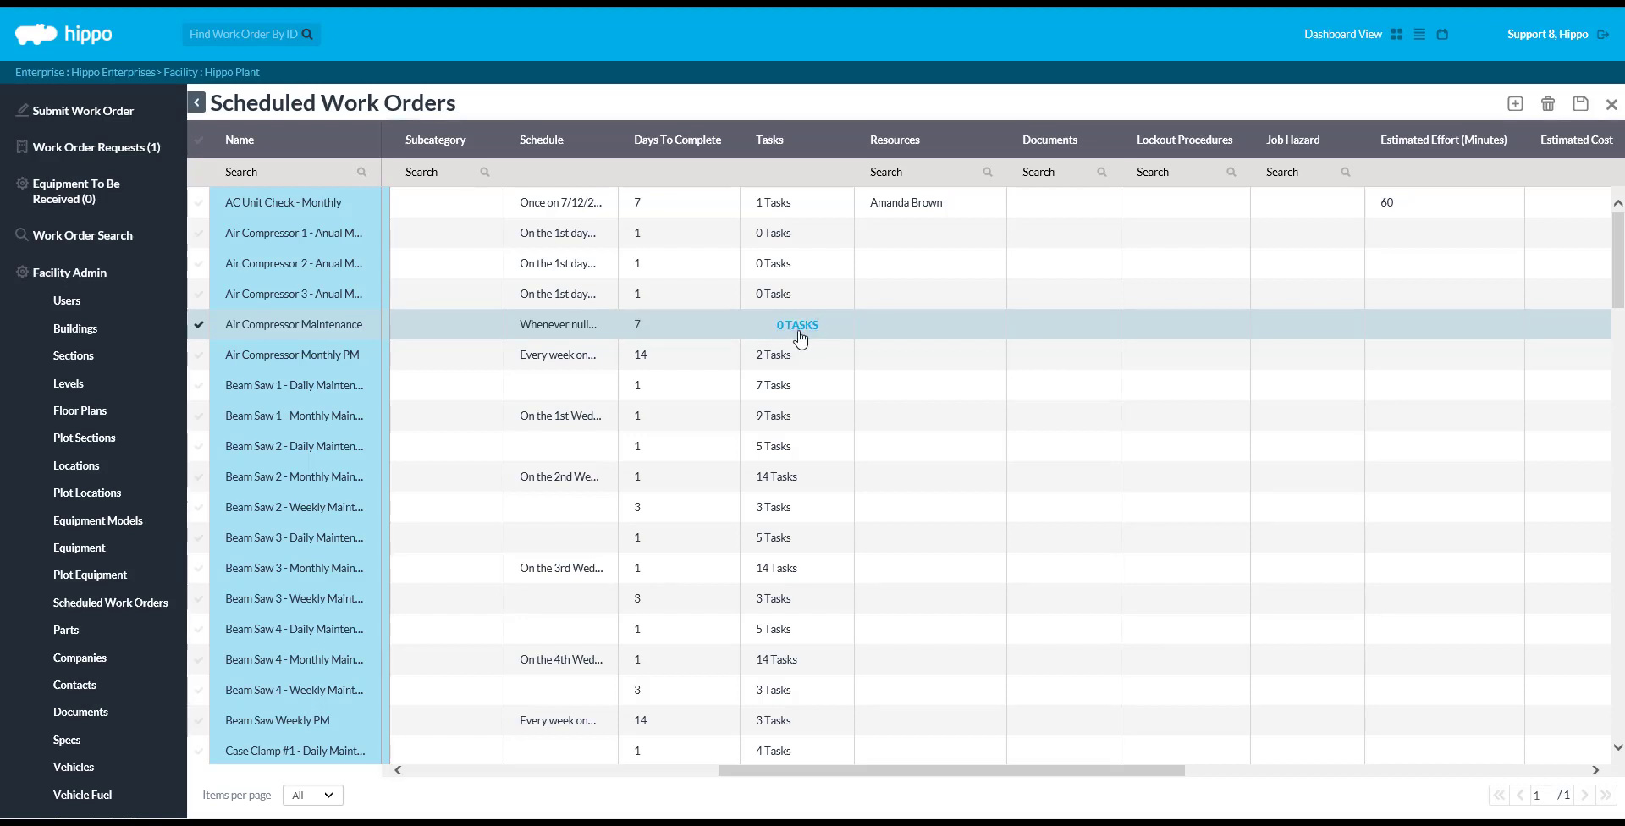
Step: Add the task "Inspect compressor." with unit * N A to the Air Compressor Maintenance work order
{"action": "left_click", "coordinate": [798, 332]}
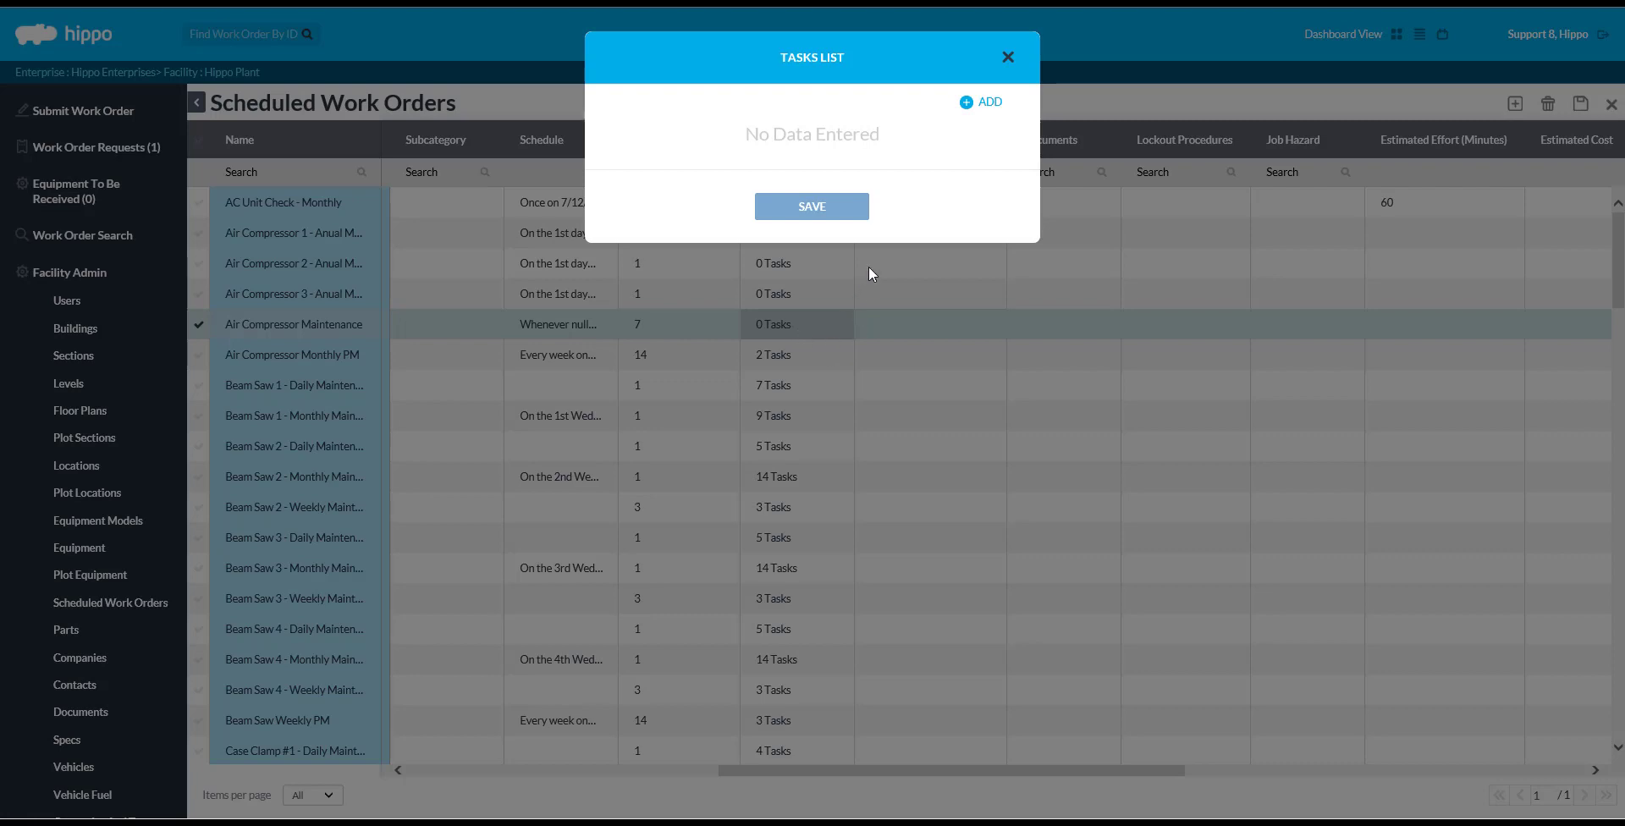
{"action": "left_click", "coordinate": [990, 103]}
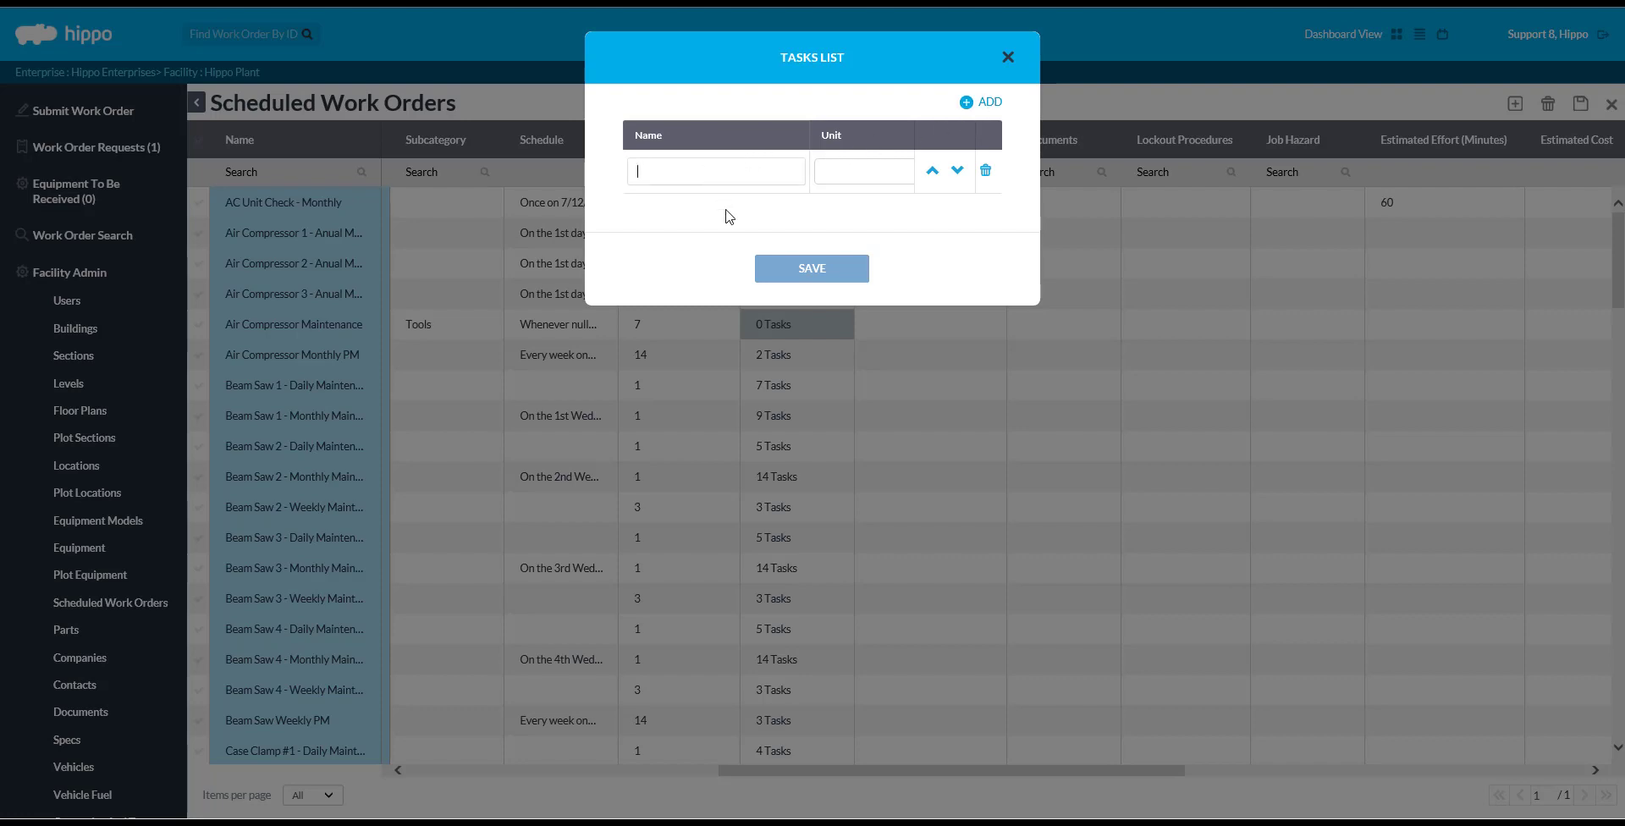
{"action": "type", "text": "nspect compressor."}
{"action": "left_click", "coordinate": [875, 173]}
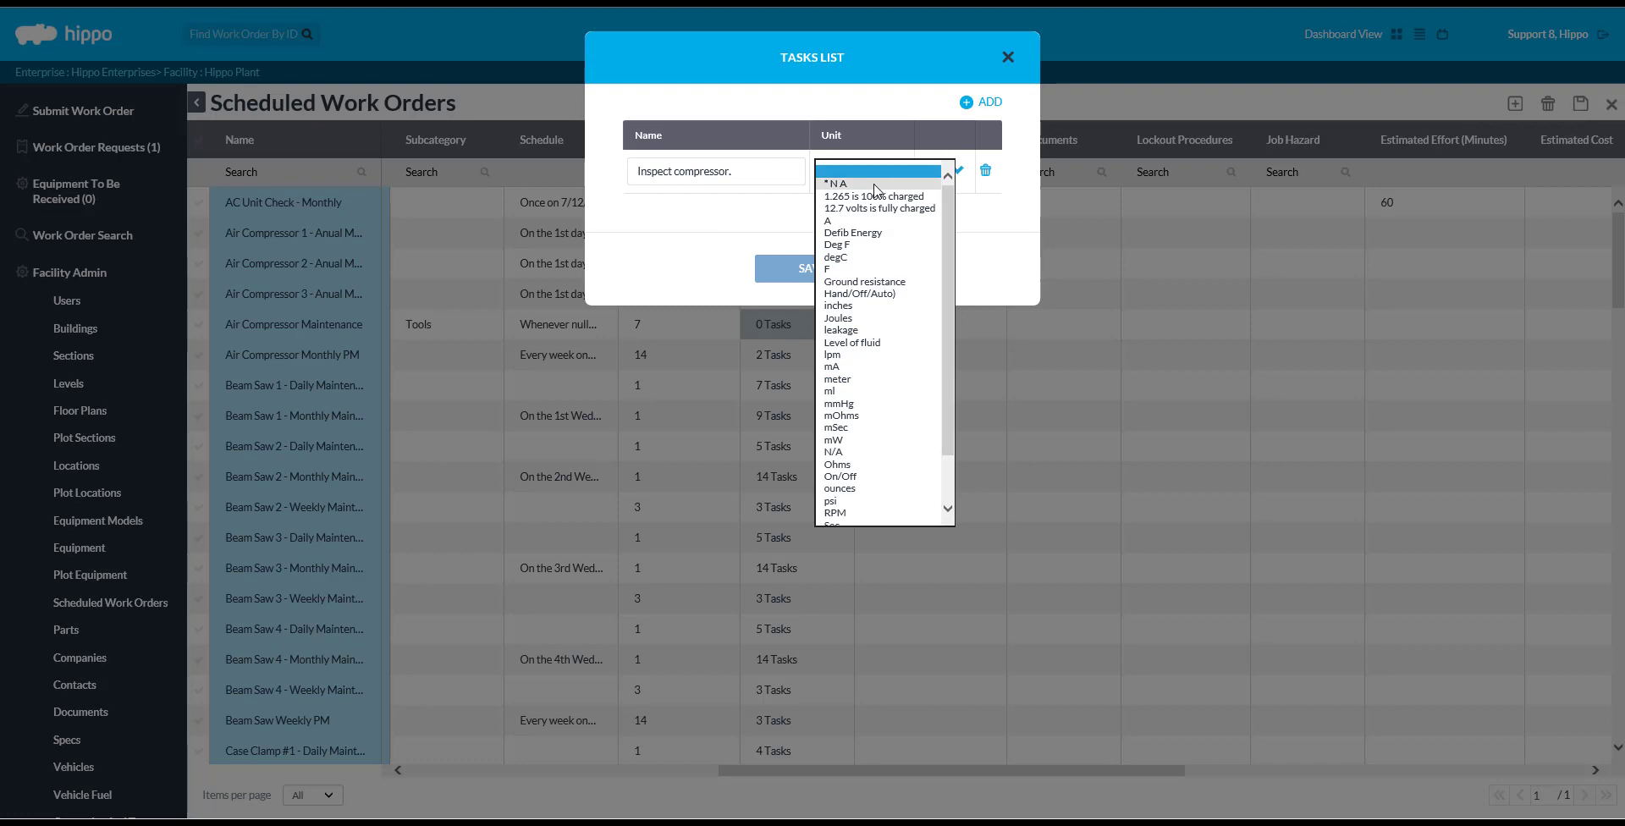
{"action": "left_click", "coordinate": [876, 184]}
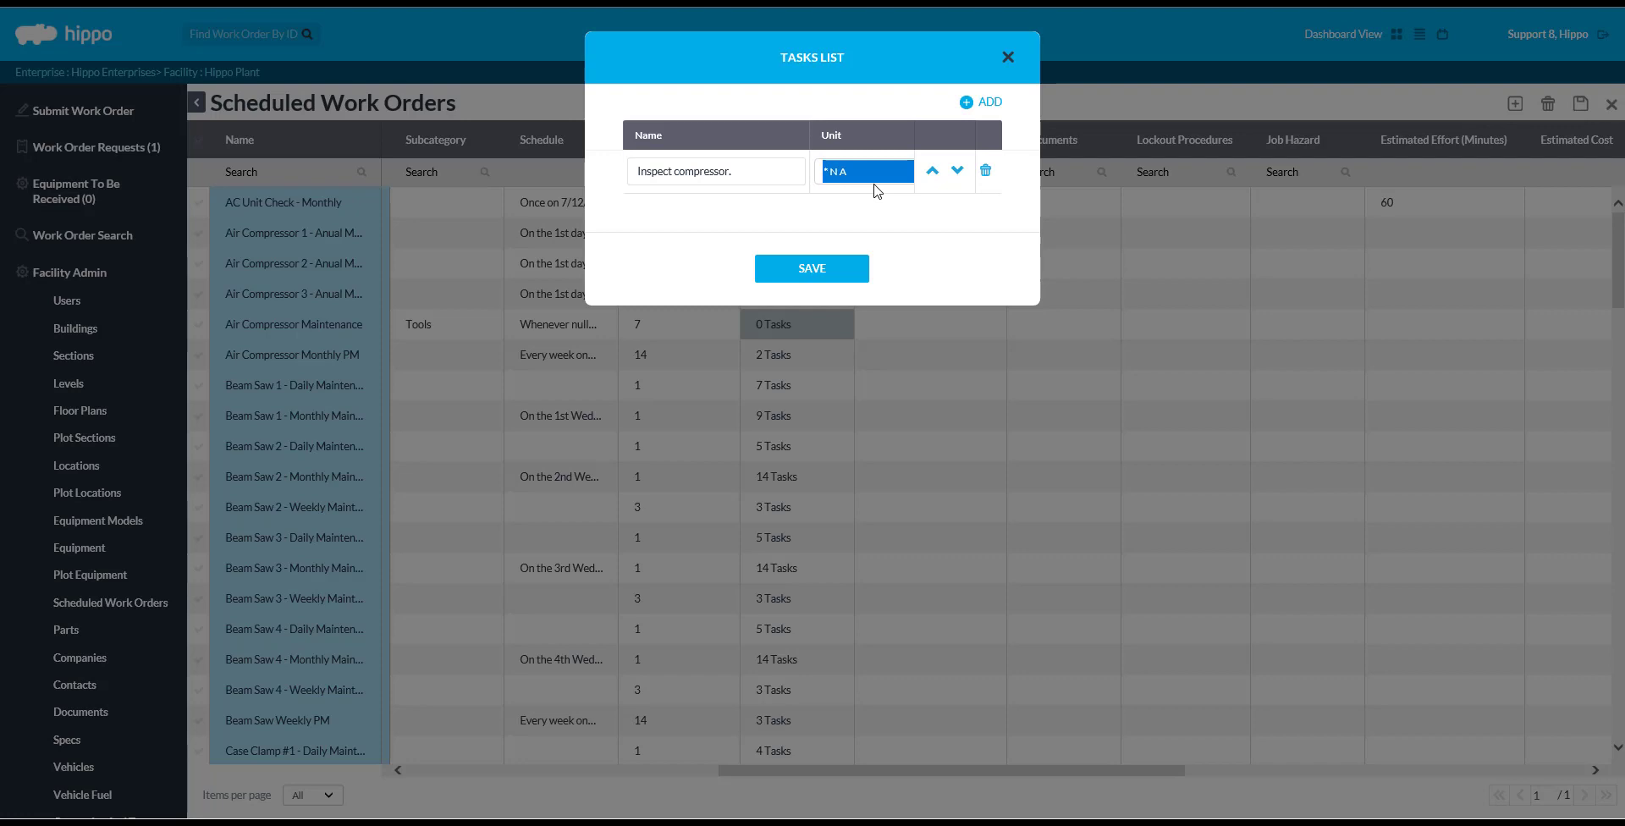
Step: Add a second task, "Perform maintenance.", with unit * N A to the task list
{"action": "left_click", "coordinate": [970, 103]}
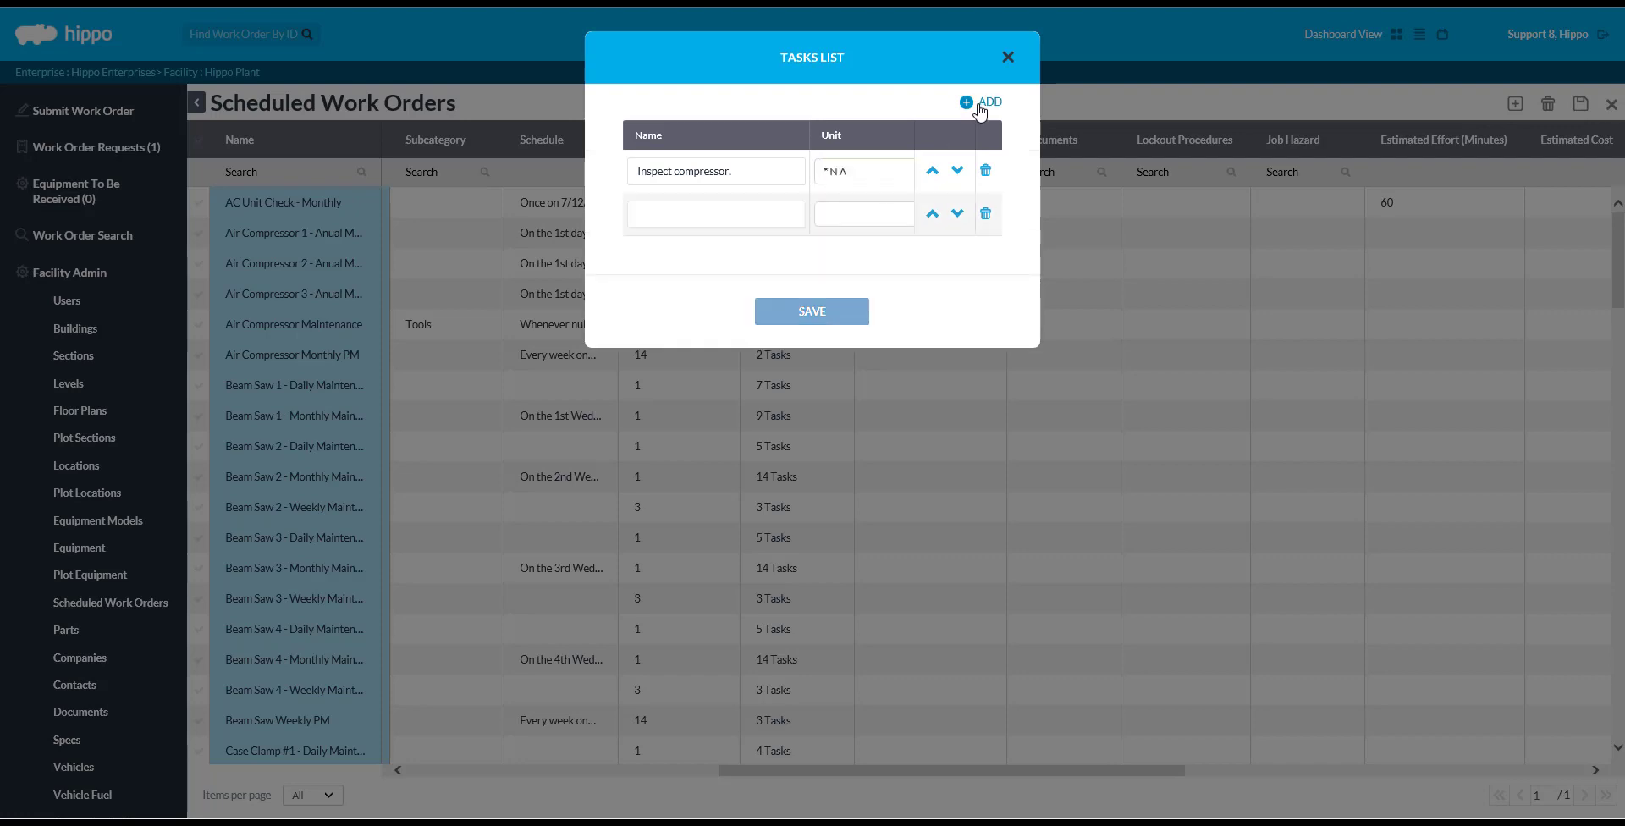
{"action": "left_click", "coordinate": [732, 222]}
{"action": "type", "text": "Perform maintenance."}
{"action": "left_click", "coordinate": [863, 213]}
{"action": "left_click", "coordinate": [867, 227]}
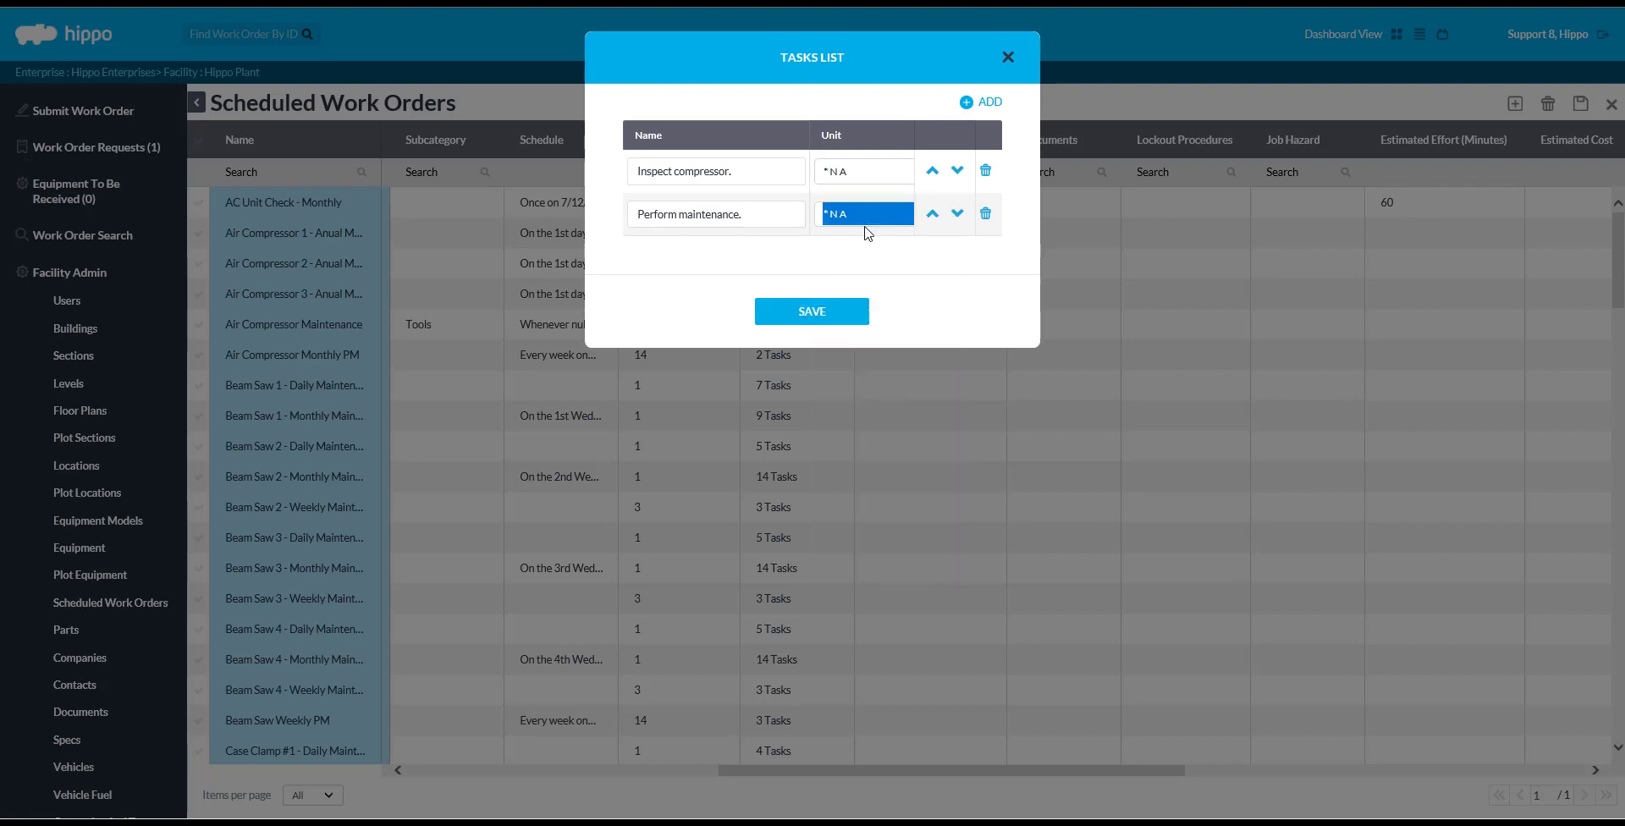
{"action": "left_click", "coordinate": [872, 237]}
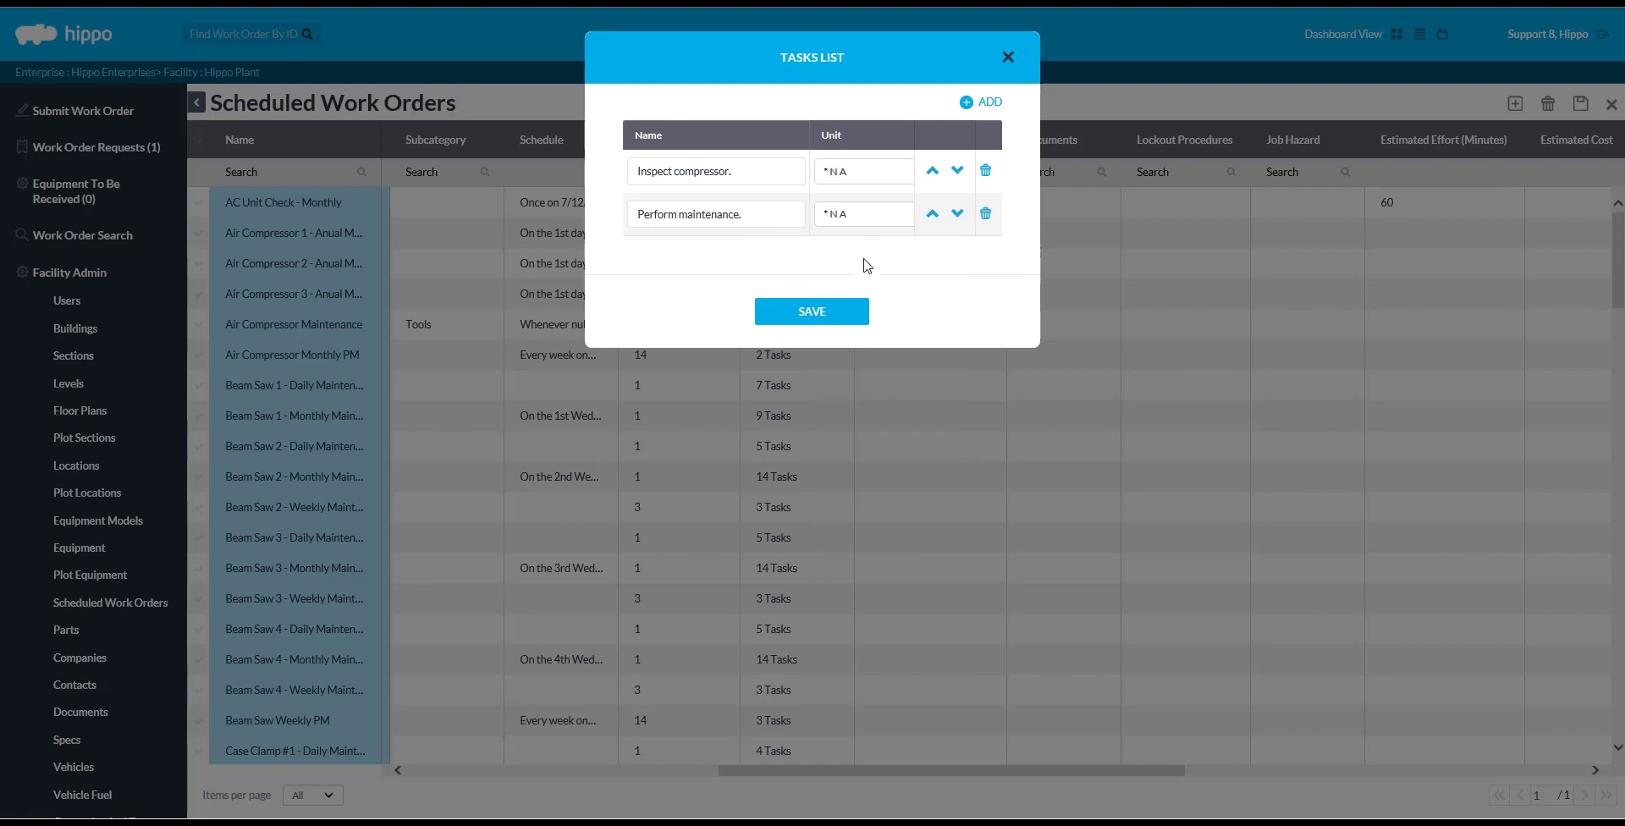
Step: Save the task list and the scheduled work orders
{"action": "left_click", "coordinate": [832, 313]}
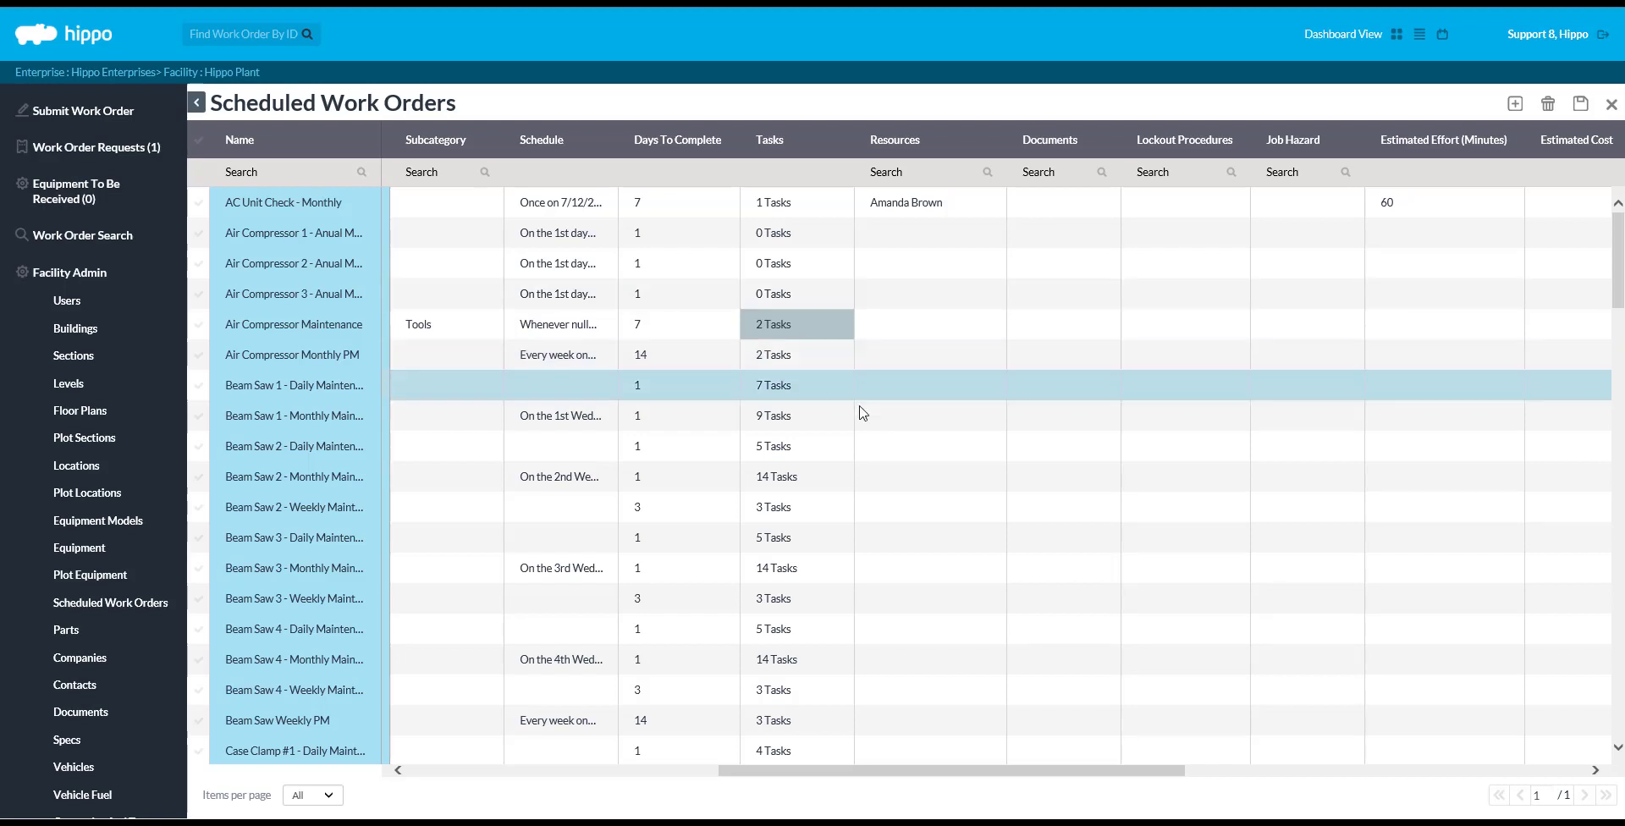
{"action": "left_click_drag", "start_coordinate": [781, 777], "coordinate": [1204, 821]}
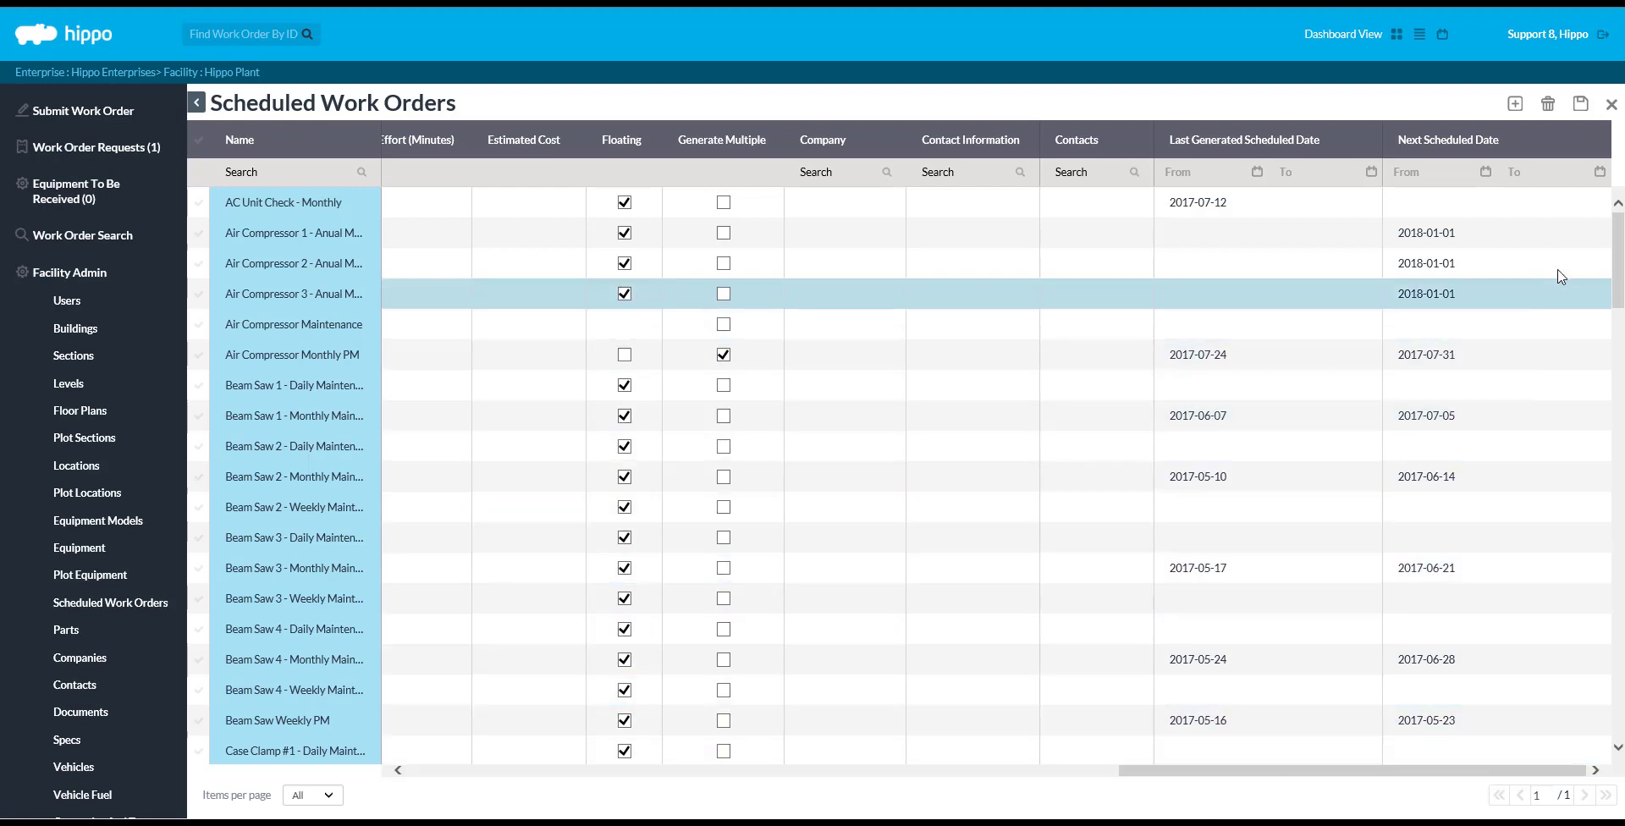
{"action": "left_click", "coordinate": [1581, 104]}
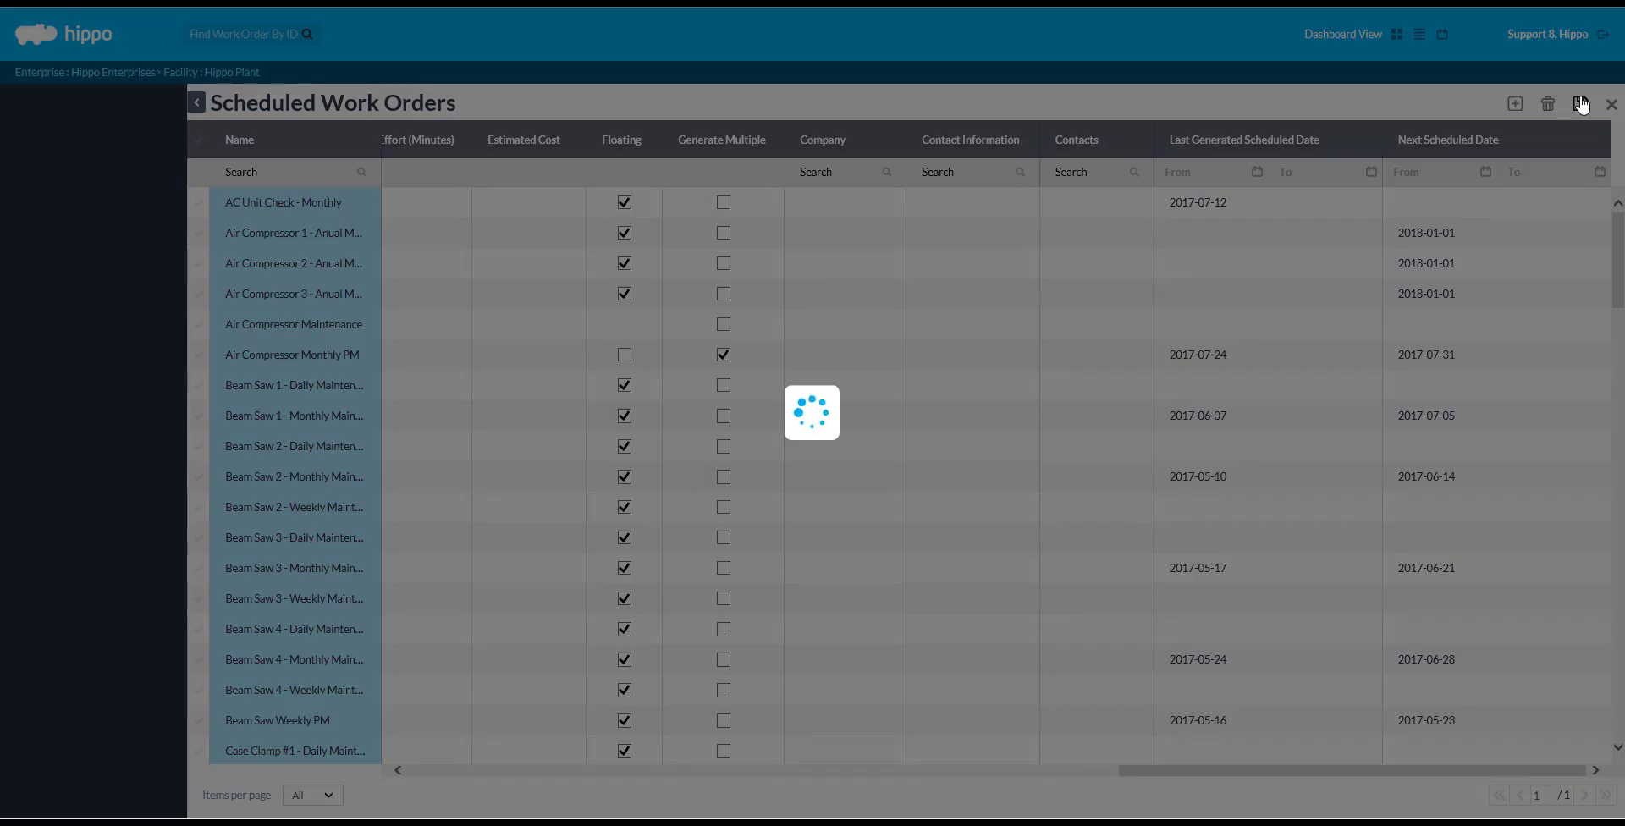